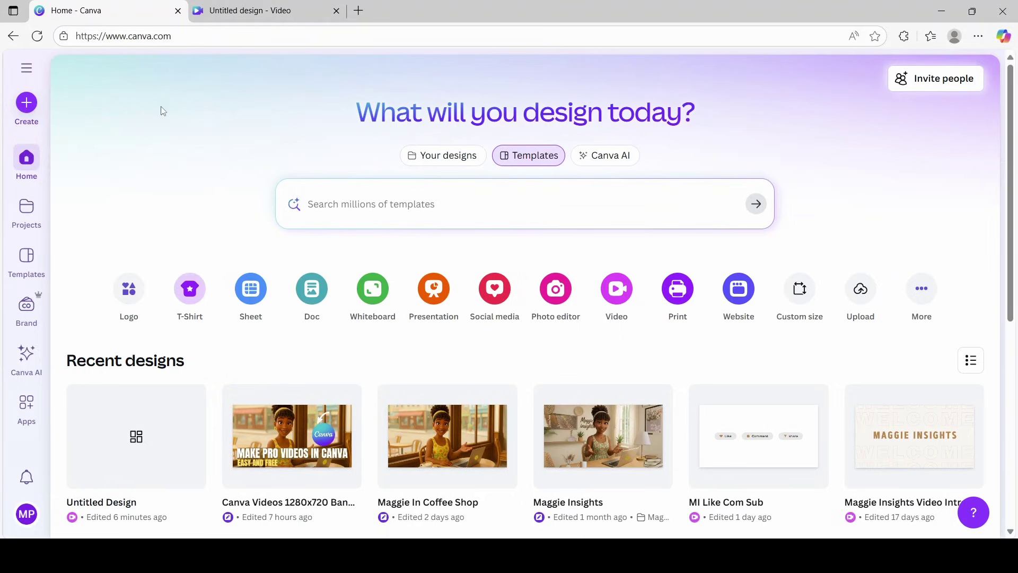
Step: Create a blank 1920 × 1080 Video (Landscape) design from the Create new formats
{"action": "left_click", "coordinate": [27, 102]}
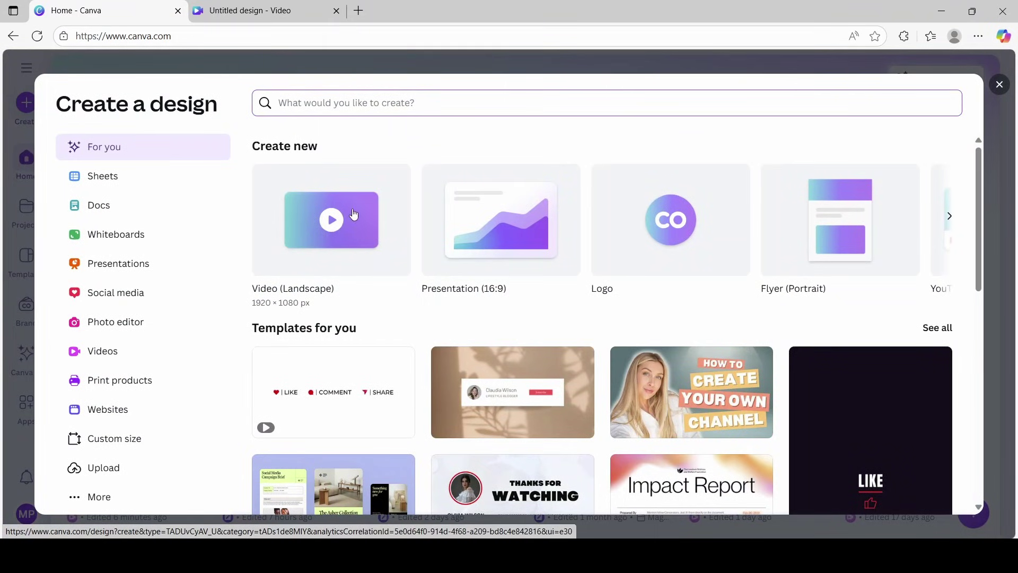
{"action": "left_click", "coordinate": [948, 219]}
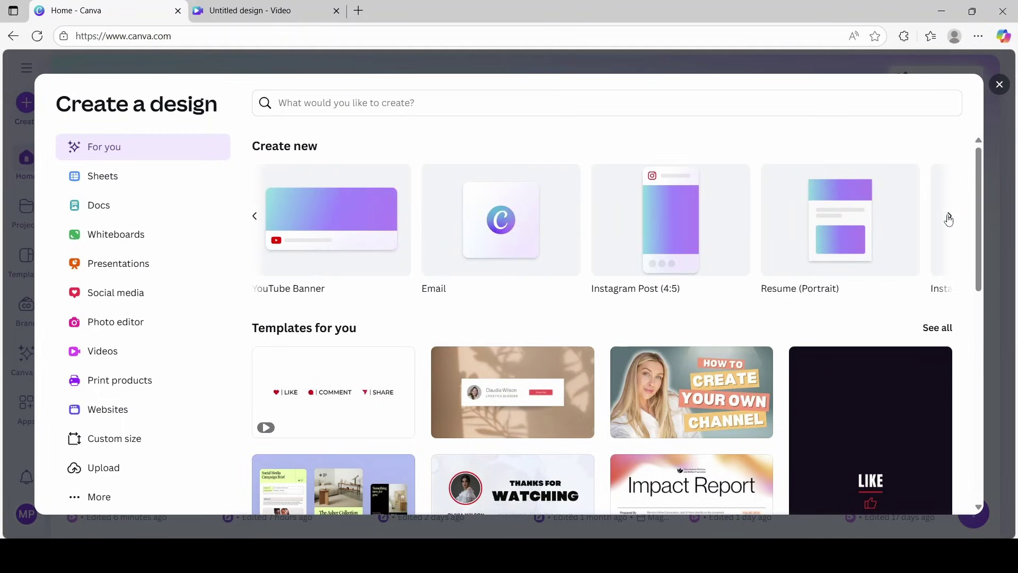
{"action": "left_click", "coordinate": [948, 219]}
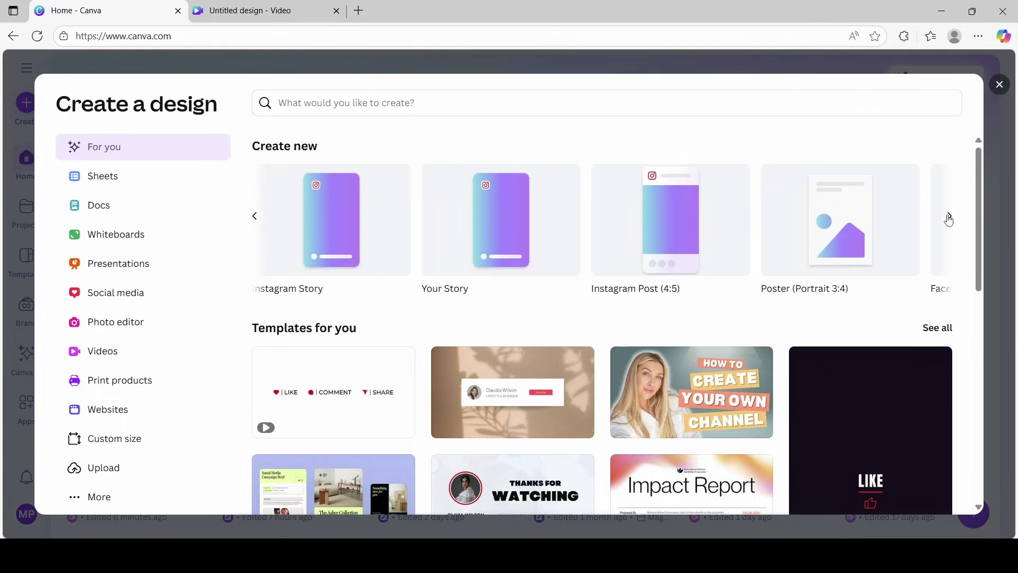
{"action": "left_click", "coordinate": [948, 218]}
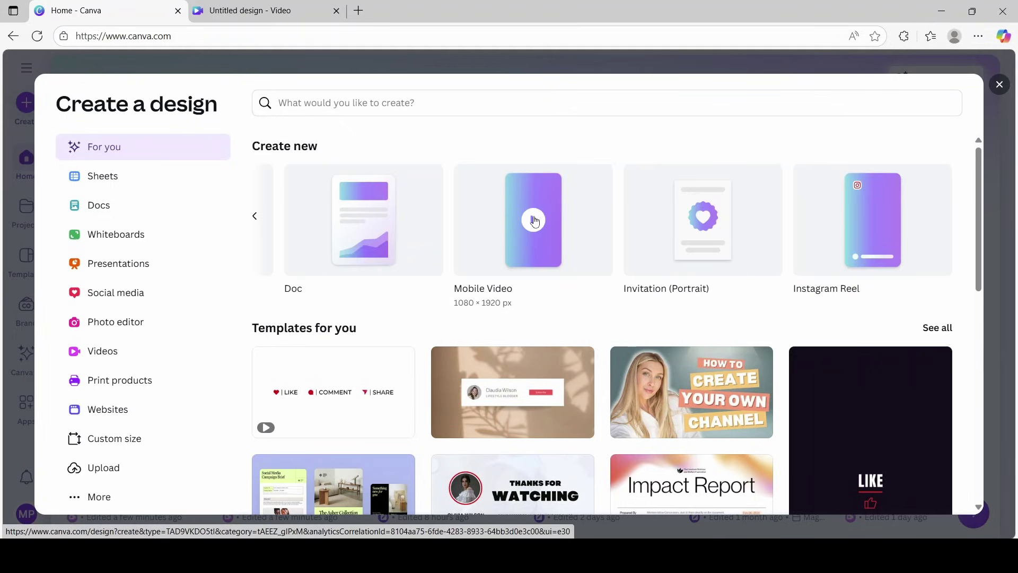
{"action": "left_click", "coordinate": [262, 222]}
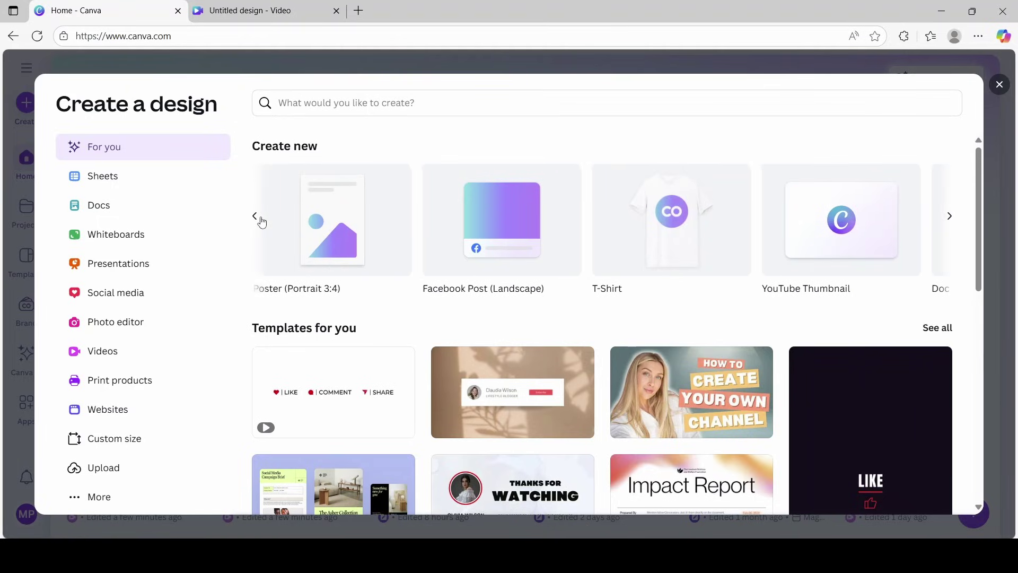
{"action": "left_click", "coordinate": [259, 220]}
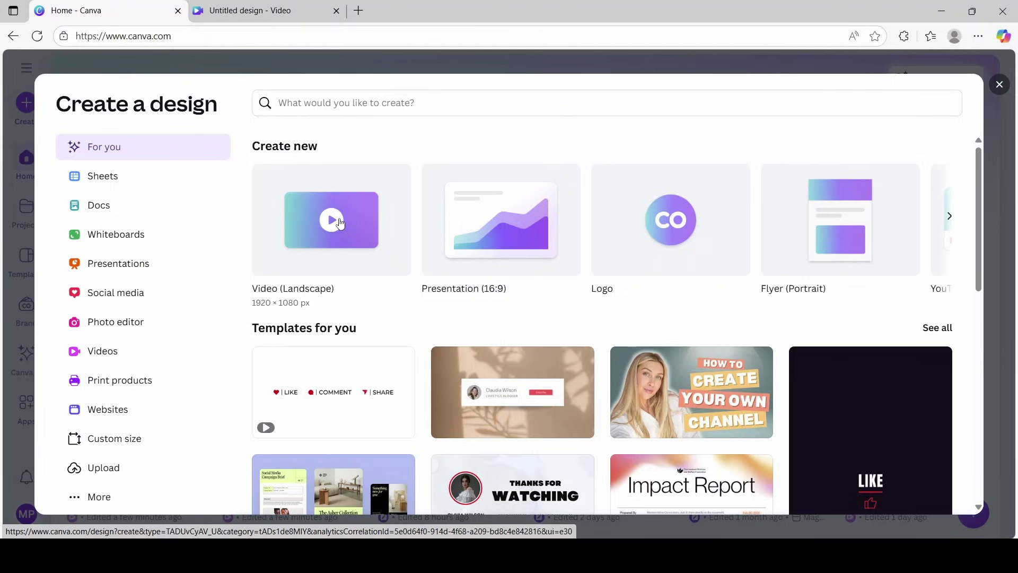
{"action": "left_click", "coordinate": [339, 224]}
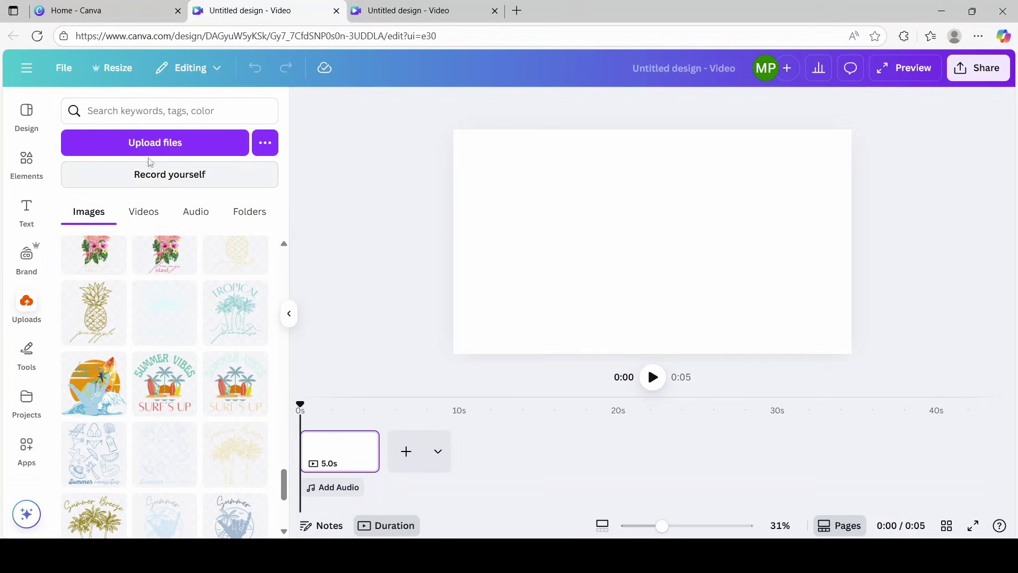
Step: Cancel the file upload picker and show the Elements library beside the video
{"action": "left_click", "coordinate": [164, 151]}
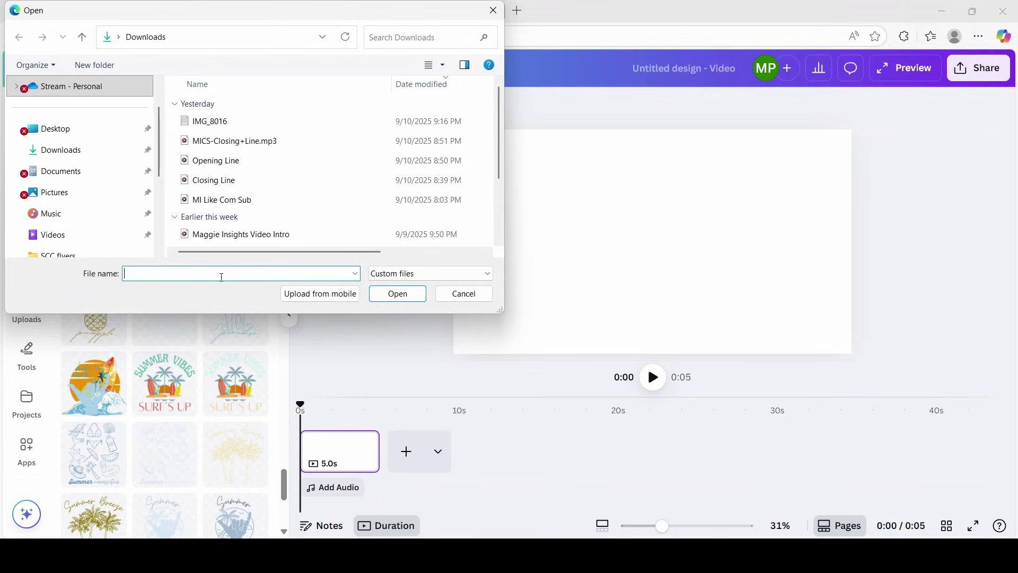
{"action": "left_click", "coordinate": [464, 295]}
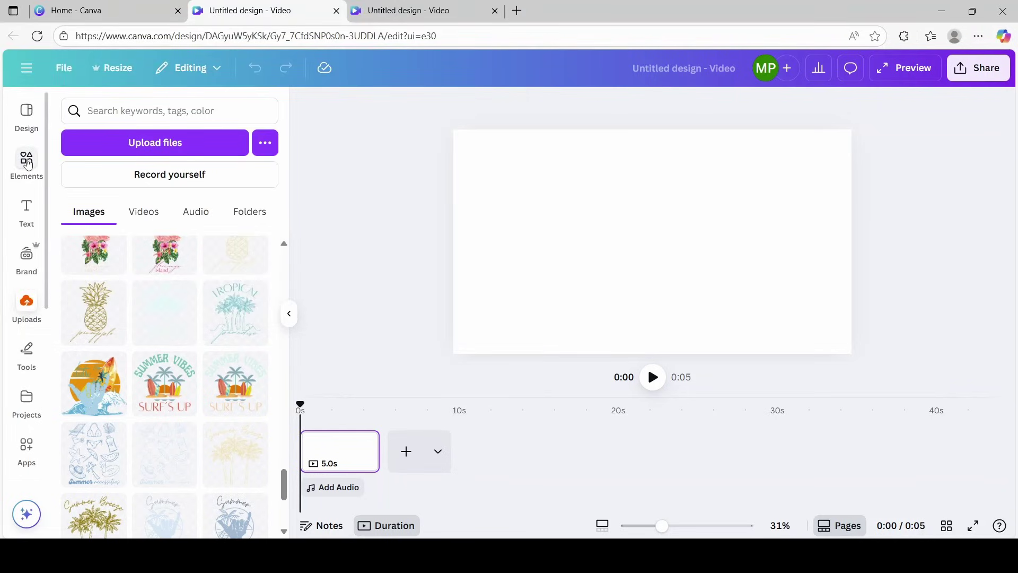
{"action": "left_click", "coordinate": [26, 162]}
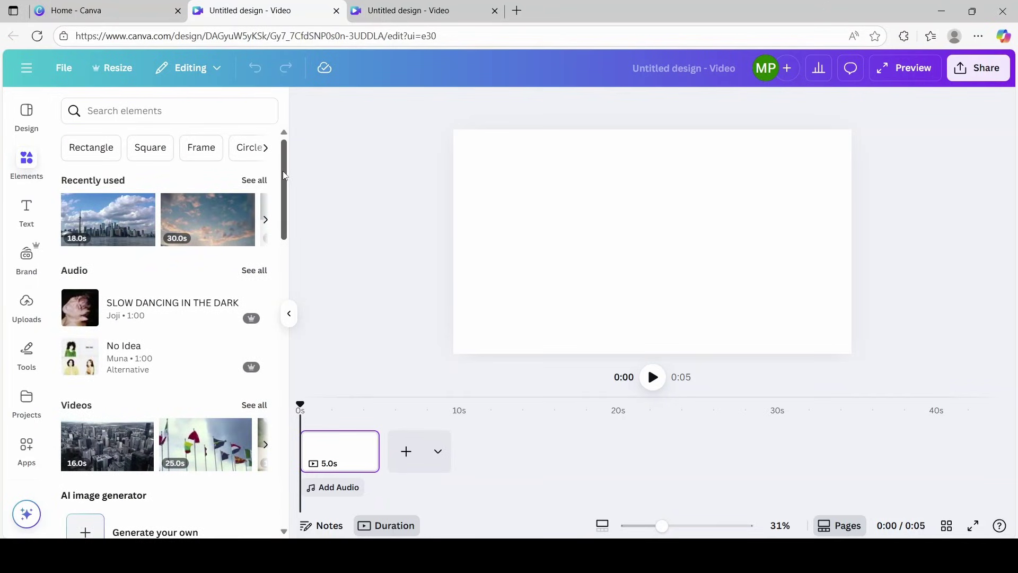
Step: Open all stock Videos in Elements, then the full Timelapse collection
{"action": "left_click_drag", "start_coordinate": [285, 176], "coordinate": [284, 210]}
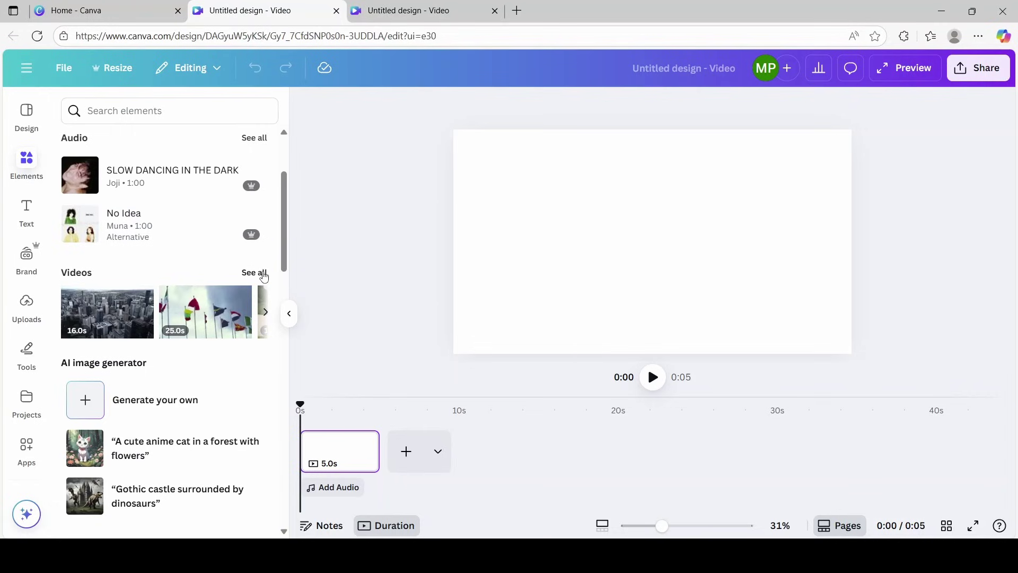
{"action": "left_click", "coordinate": [263, 276]}
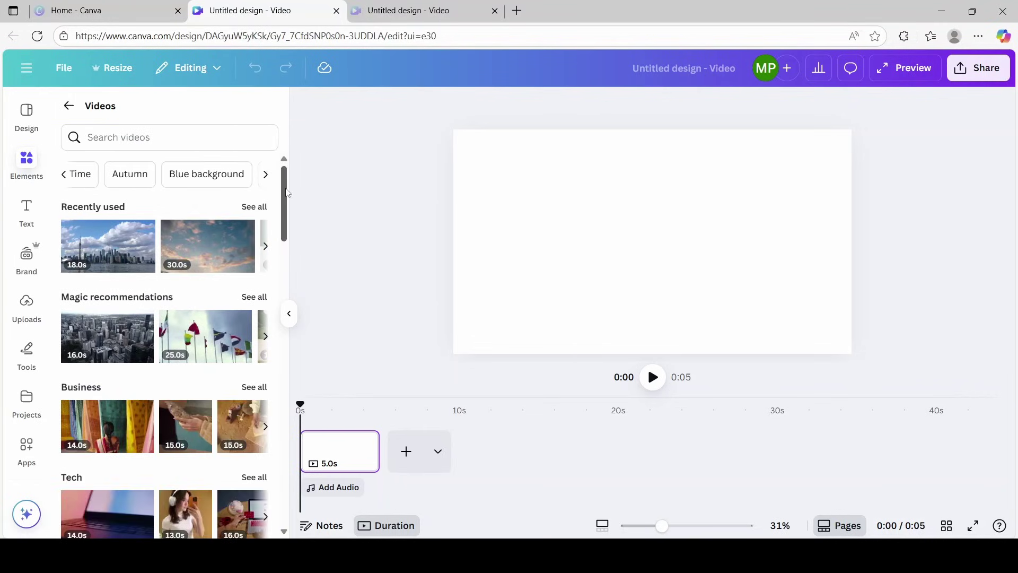
{"action": "left_click_drag", "start_coordinate": [287, 192], "coordinate": [295, 250]}
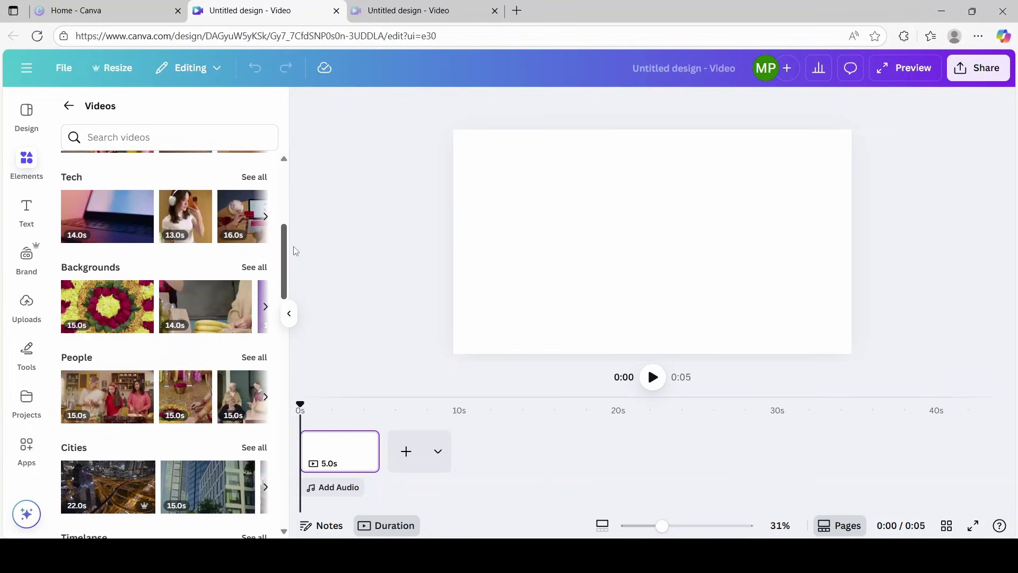
{"action": "left_click_drag", "start_coordinate": [295, 250], "coordinate": [294, 188]}
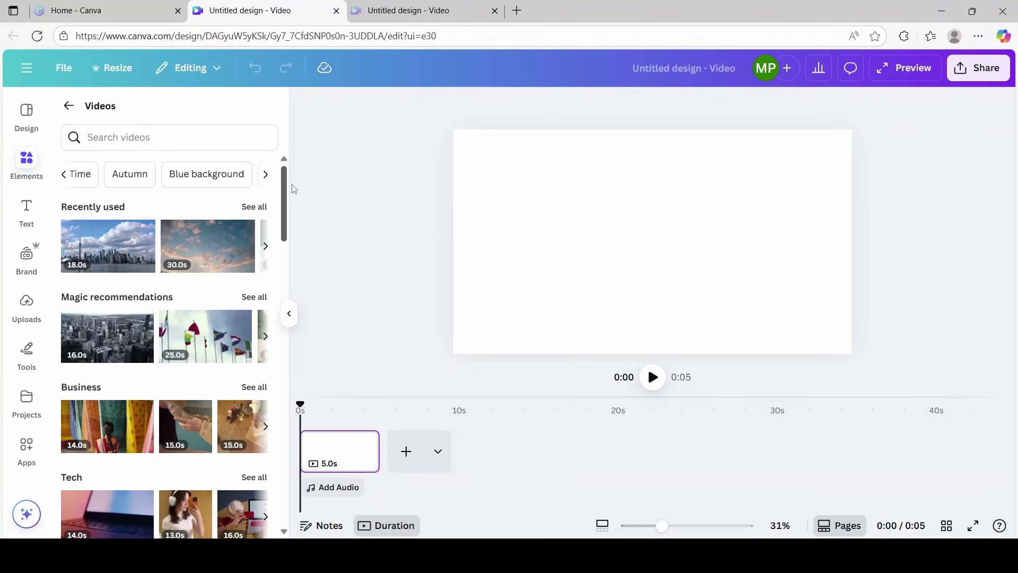
{"action": "left_click_drag", "start_coordinate": [294, 189], "coordinate": [299, 261]}
{"action": "scroll", "coordinate": [249, 239], "scroll_direction": "down", "scroll_amount": 5}
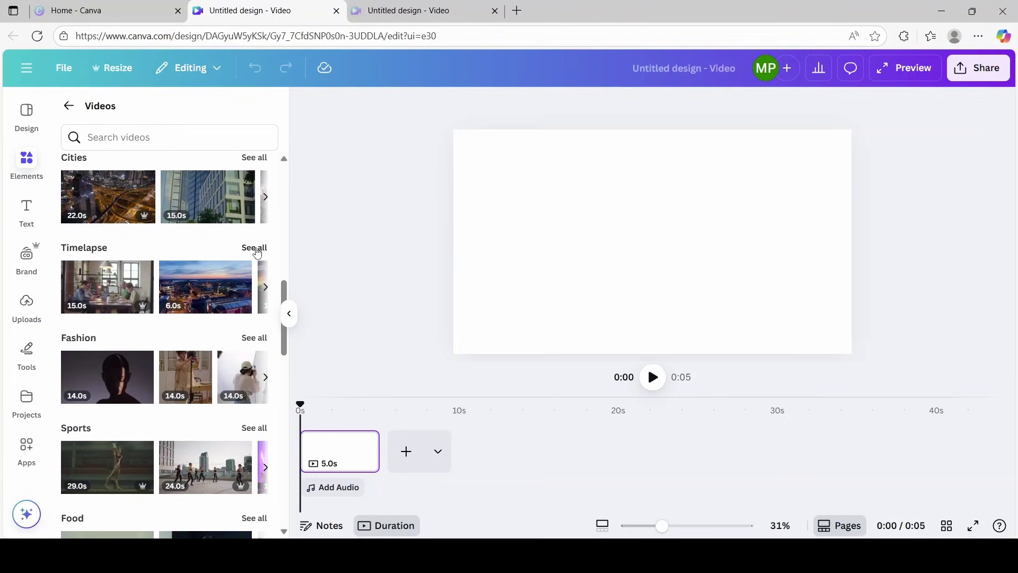
{"action": "left_click", "coordinate": [255, 248]}
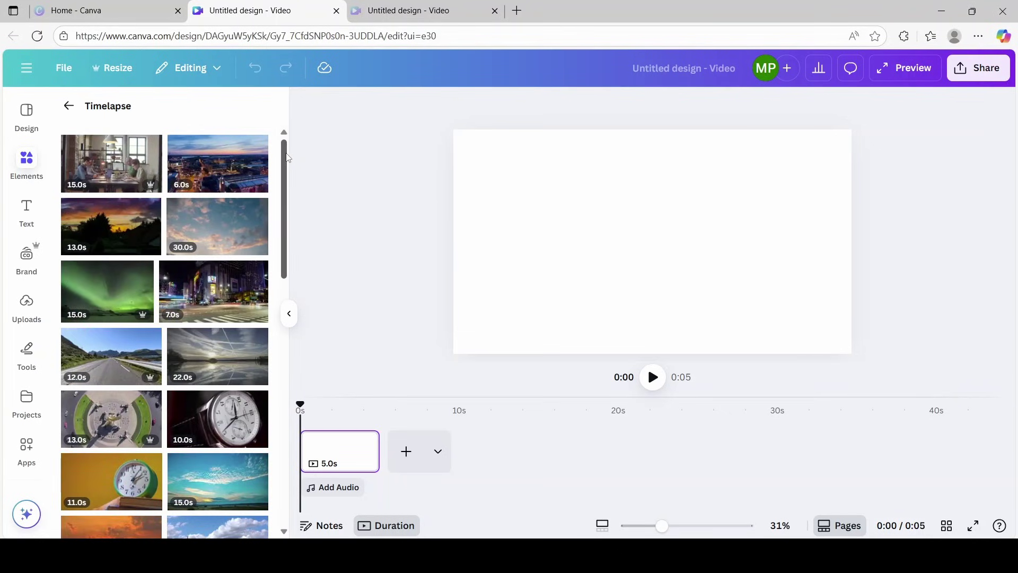
{"action": "scroll", "coordinate": [202, 266], "scroll_direction": "down", "scroll_amount": 5}
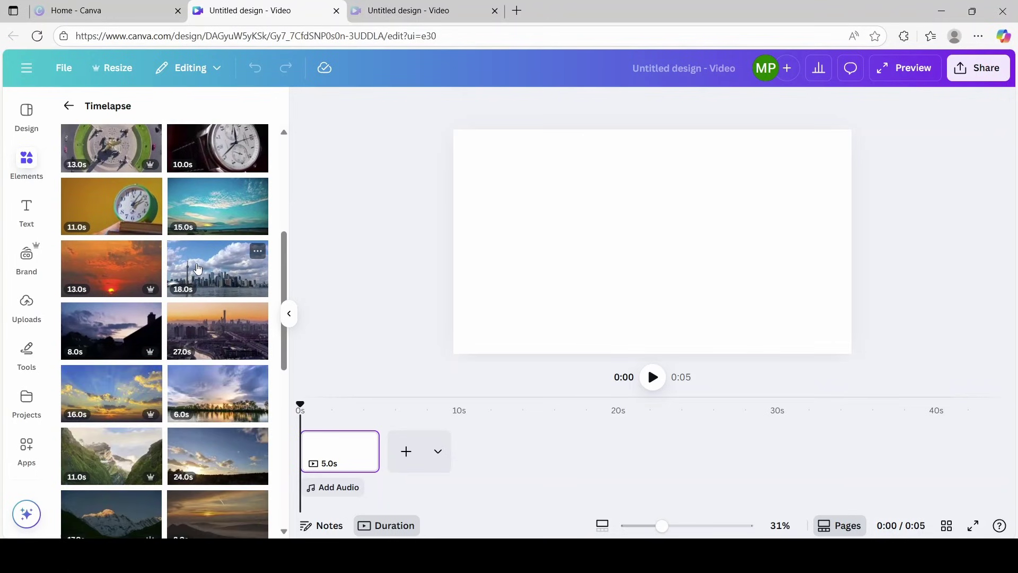
Step: Add the 18.0s city skyline timelapse and resize it to fill the page
{"action": "left_click", "coordinate": [197, 268]}
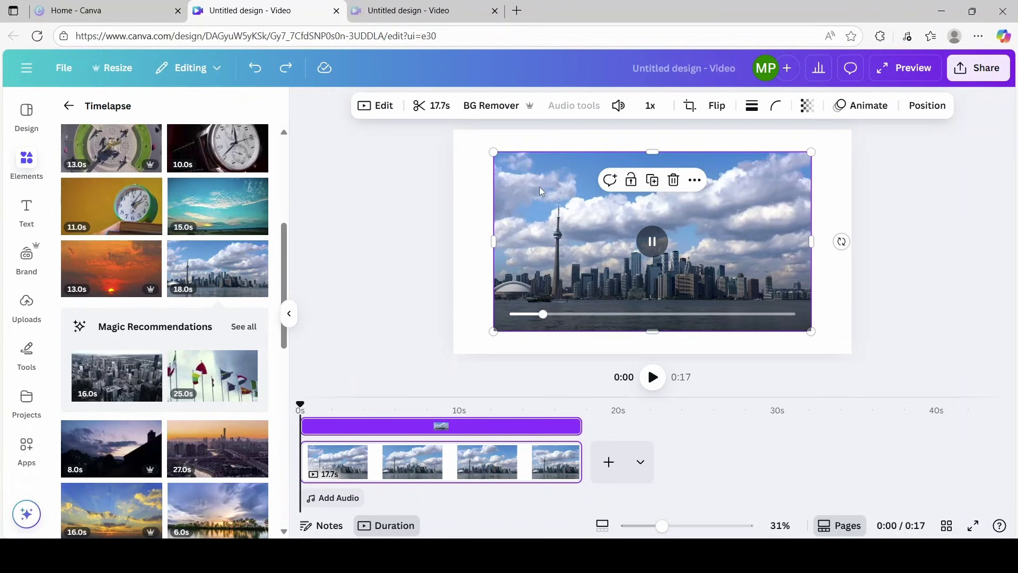
{"action": "left_click_drag", "start_coordinate": [533, 186], "coordinate": [485, 154]}
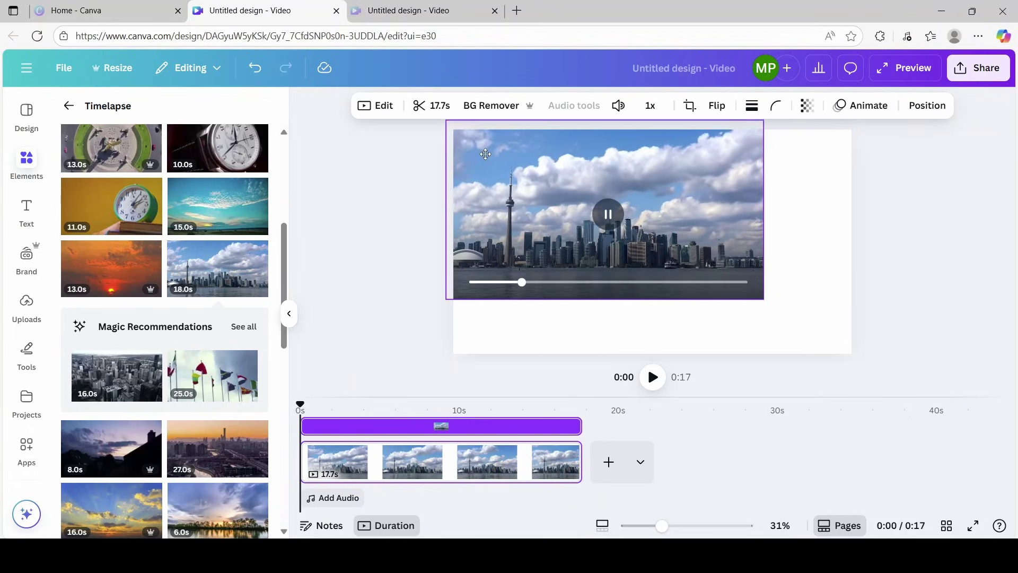
{"action": "left_click_drag", "start_coordinate": [763, 299], "coordinate": [842, 374]}
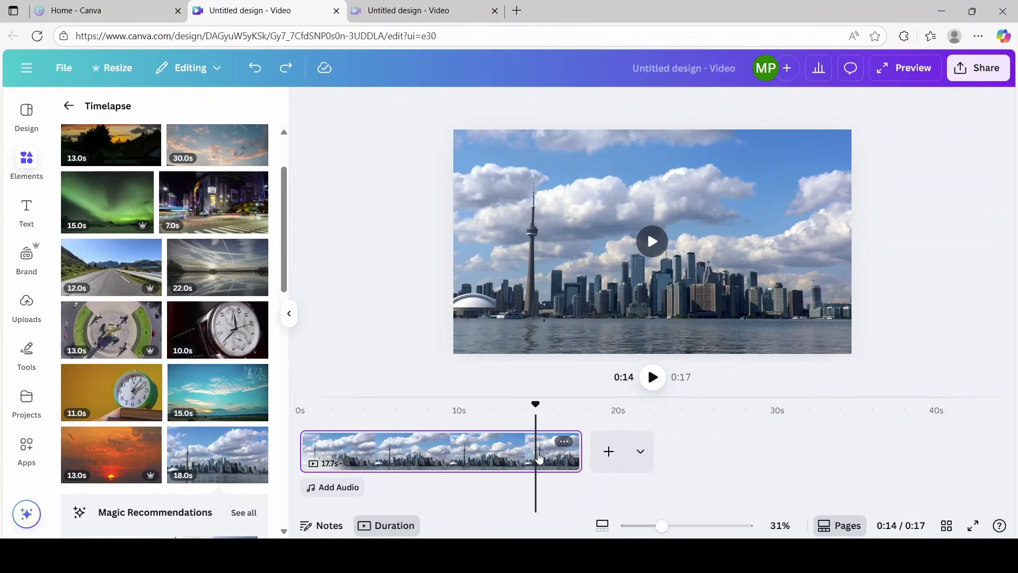
Step: Split the skyline clip, delete the extra part, and trim the remaining clip's start
{"action": "right_click", "coordinate": [539, 457]}
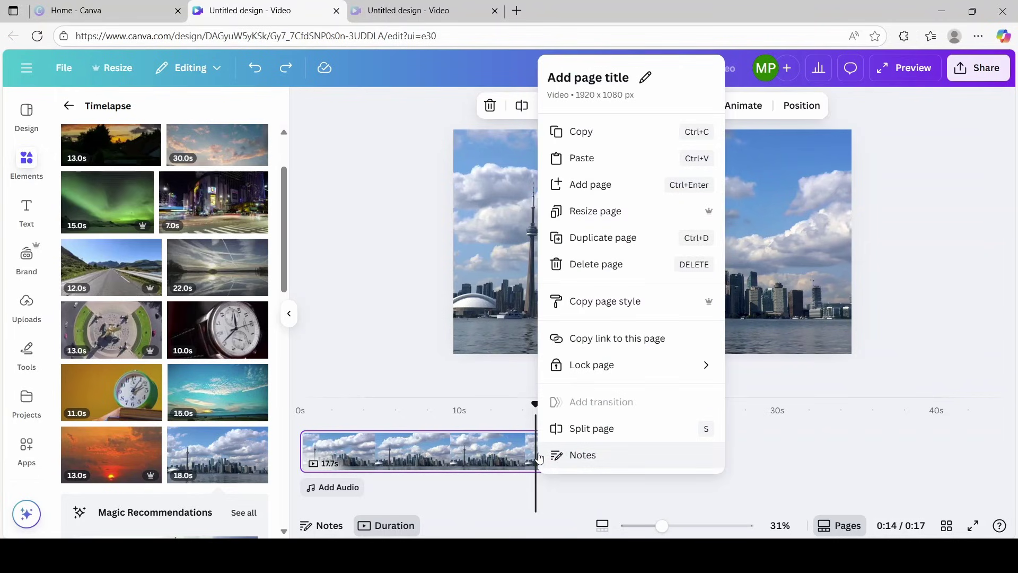
{"action": "left_click", "coordinate": [571, 429]}
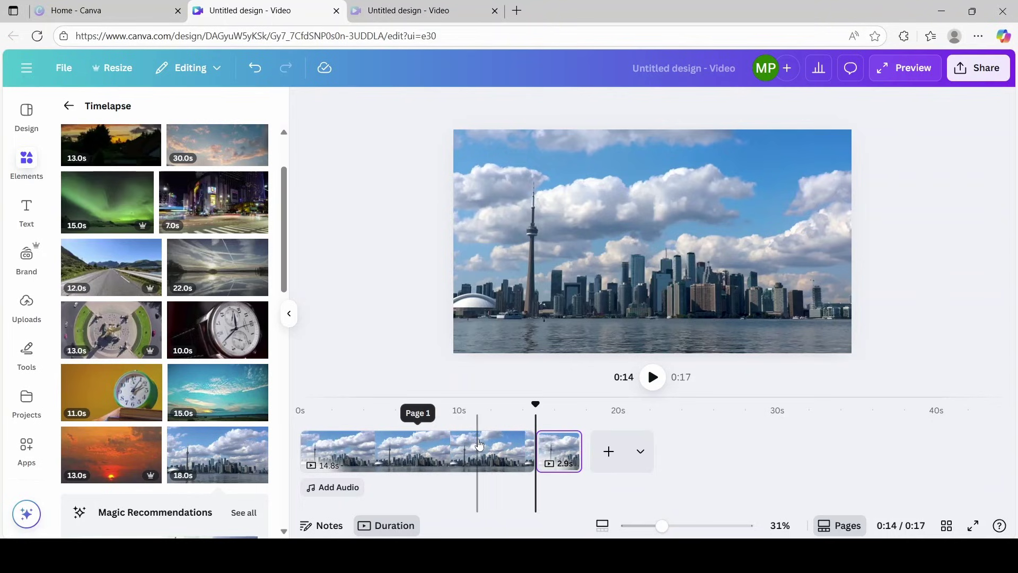
{"action": "left_click", "coordinate": [423, 446]}
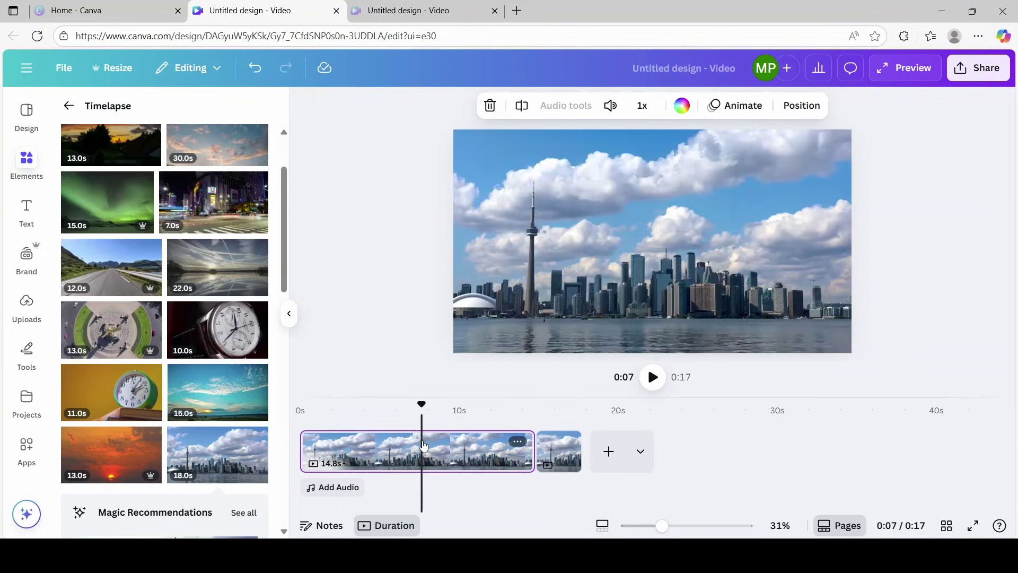
{"action": "key", "text": "Delete"}
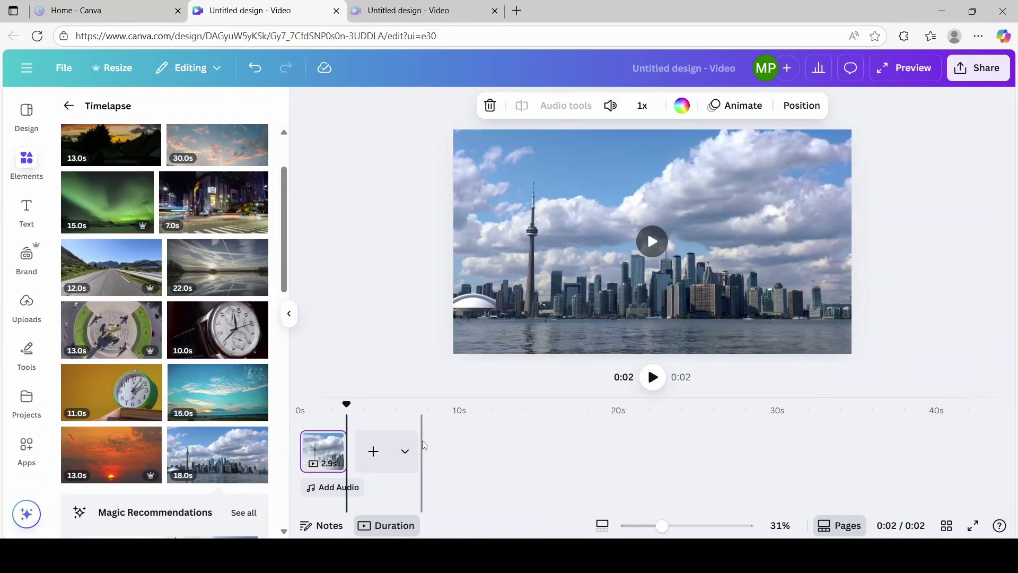
{"action": "key", "text": "ctrl+z"}
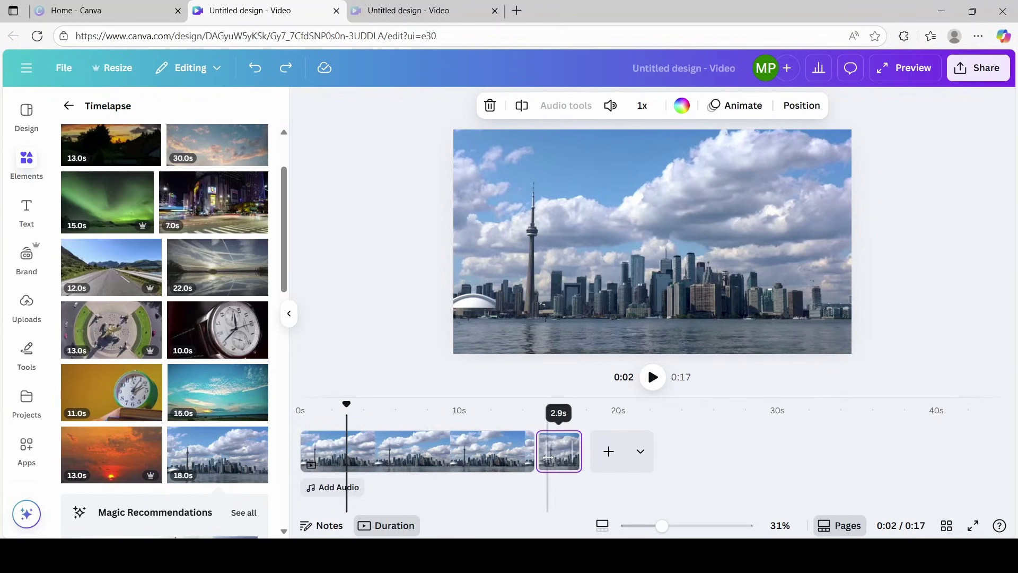
{"action": "key", "text": "Delete"}
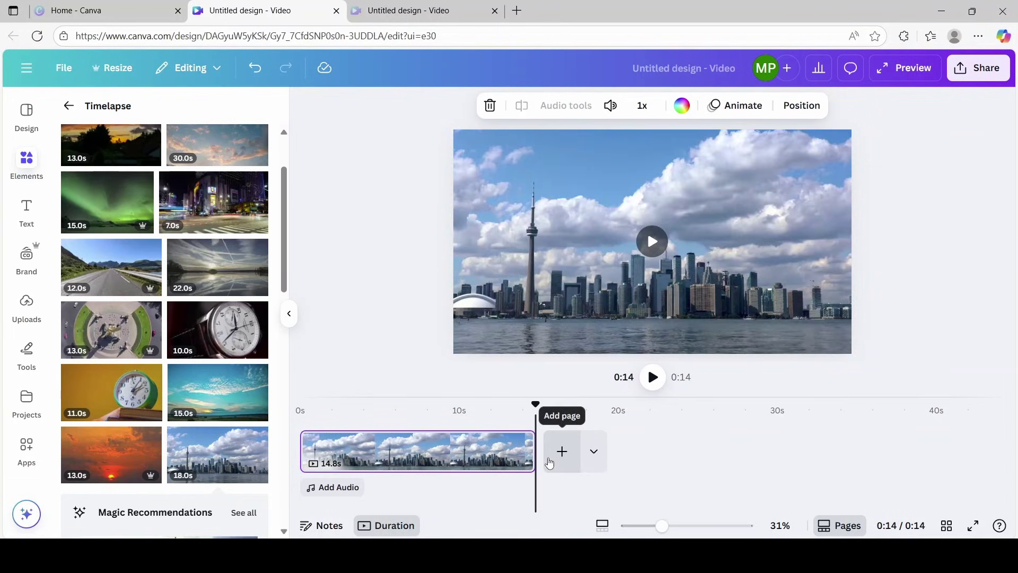
{"action": "left_click_drag", "start_coordinate": [295, 444], "coordinate": [345, 444]}
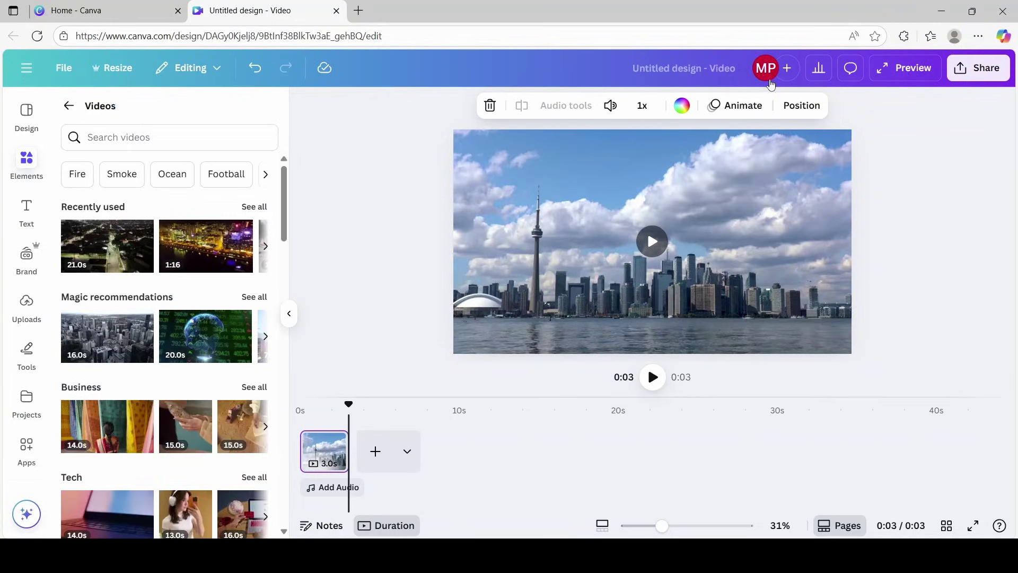
Step: Add a blank second page and search stock videos for 'people working in office'
{"action": "left_click", "coordinate": [375, 452]}
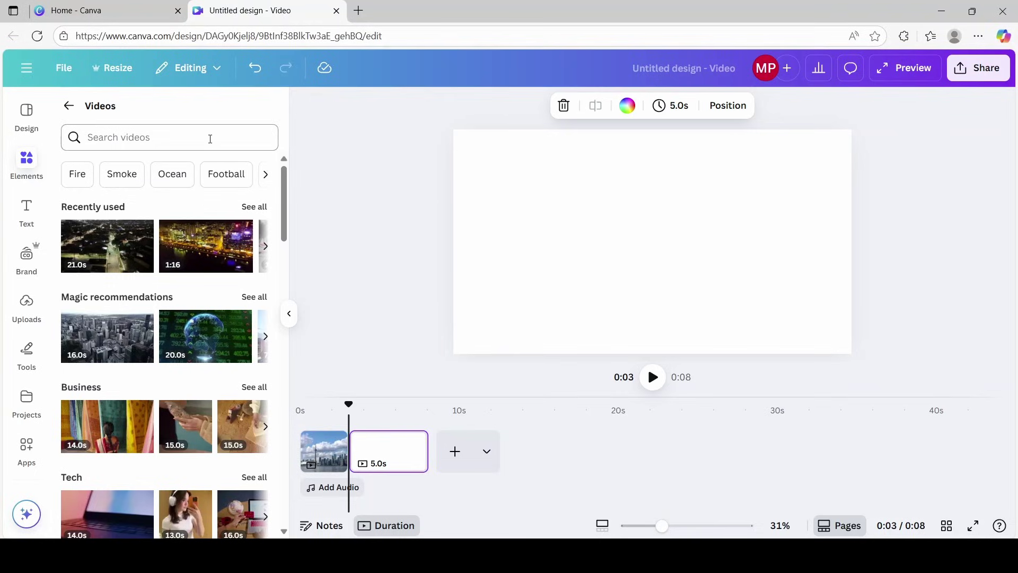
{"action": "left_click", "coordinate": [213, 138]}
{"action": "type", "text": "pe"}
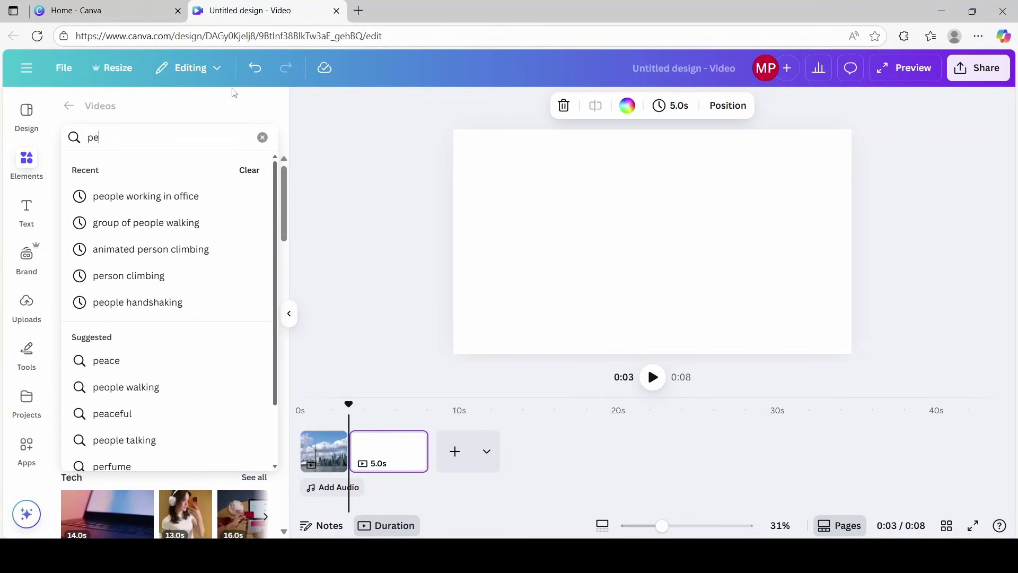
{"action": "type", "text": "ople"}
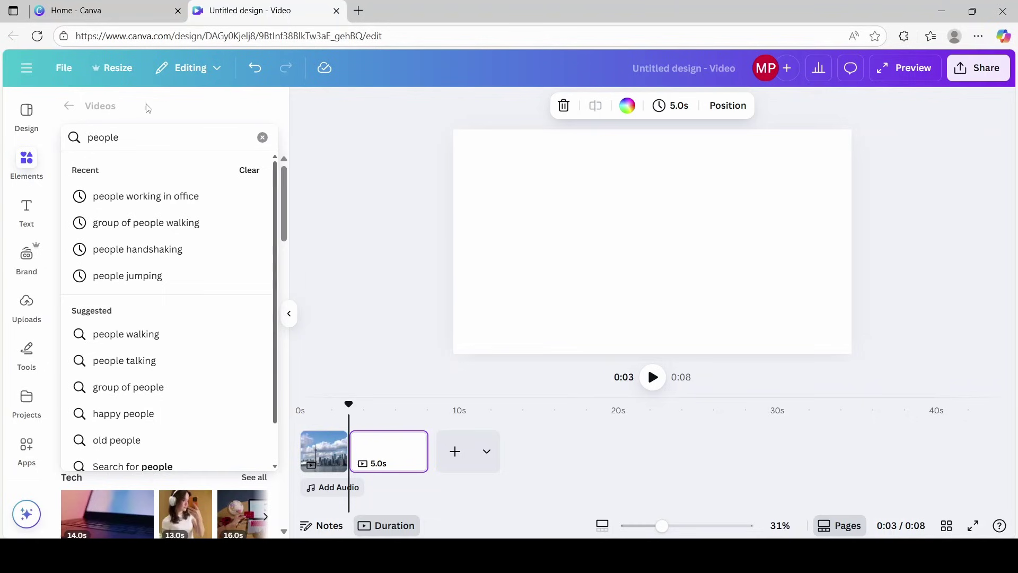
{"action": "left_click", "coordinate": [157, 198]}
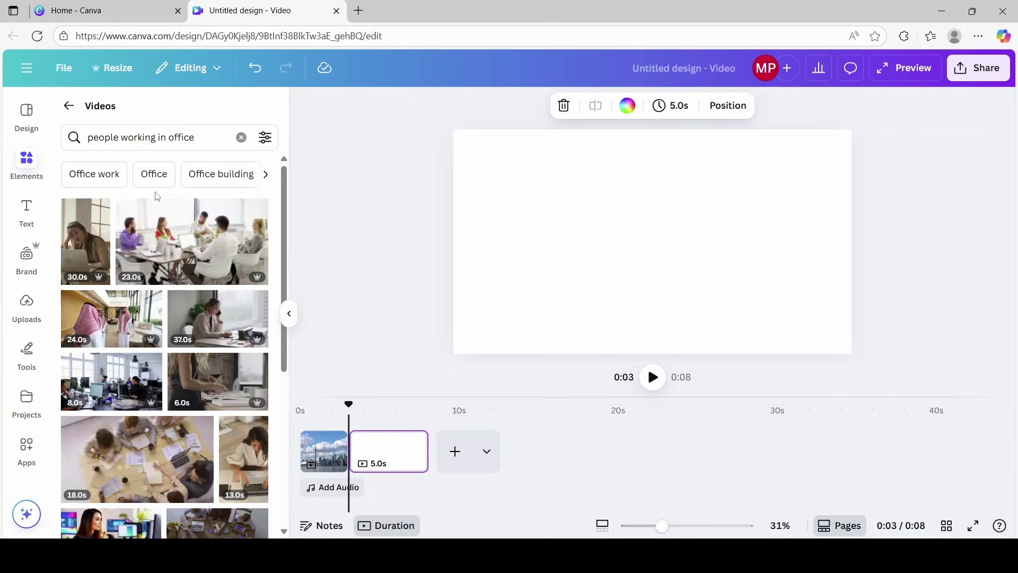
Step: Filter results to Free and add the 10.0s office team video filling the page
{"action": "left_click", "coordinate": [265, 138]}
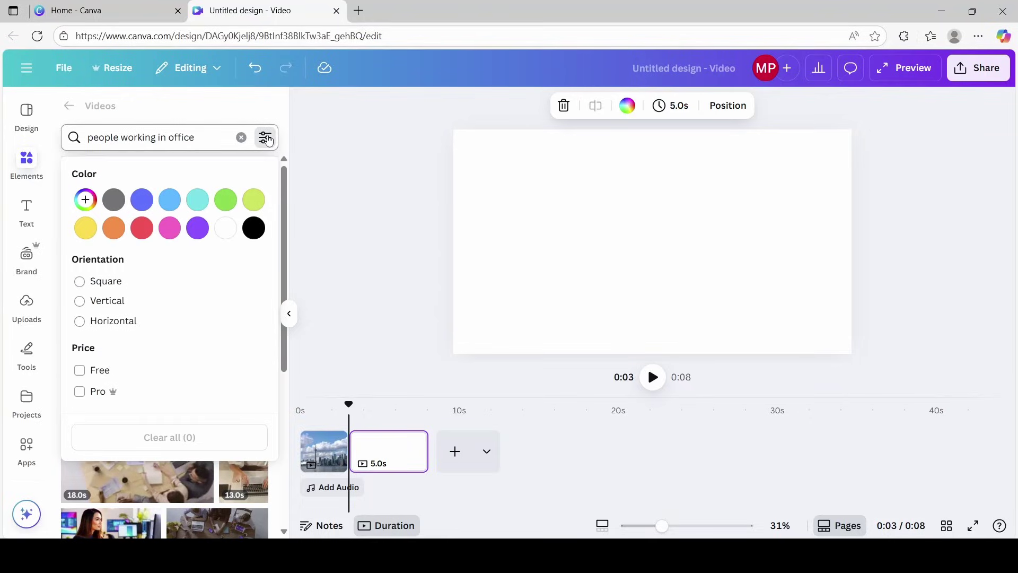
{"action": "left_click", "coordinate": [81, 371]}
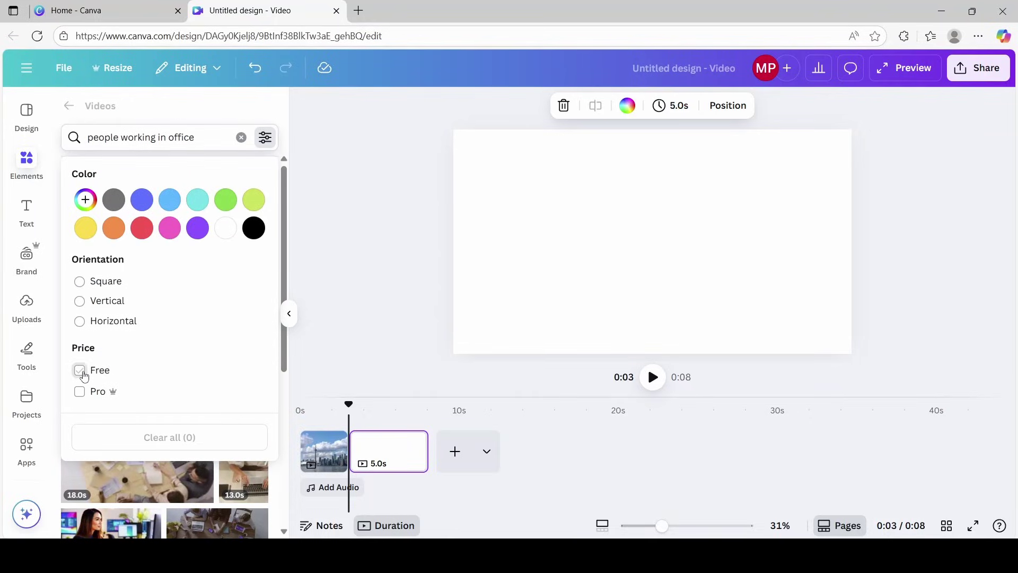
{"action": "left_click", "coordinate": [278, 475]}
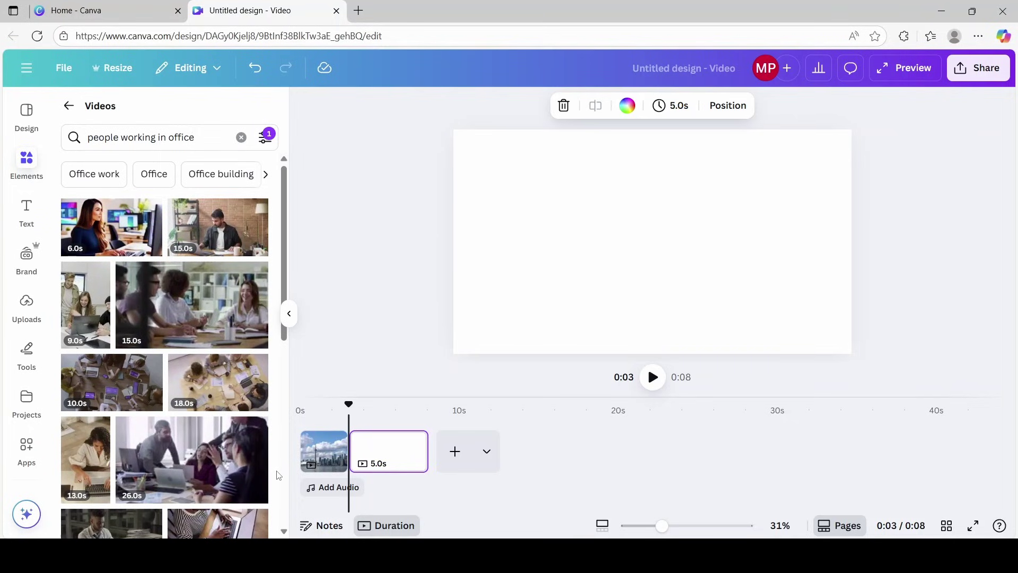
{"action": "left_click", "coordinate": [114, 385]}
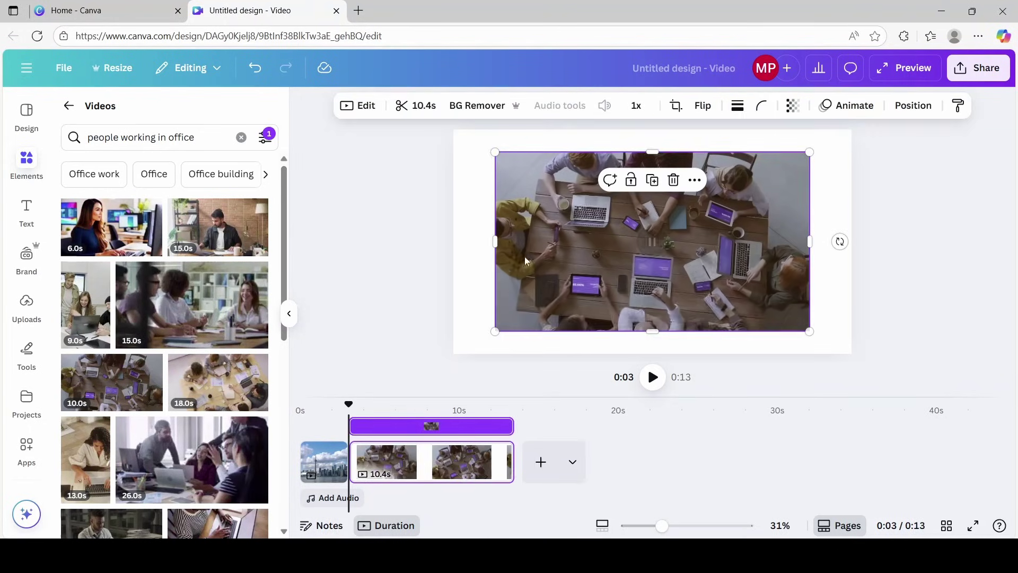
{"action": "left_click_drag", "start_coordinate": [518, 191], "coordinate": [508, 176]}
{"action": "left_click_drag", "start_coordinate": [758, 300], "coordinate": [850, 389]}
Step: Trim the office clip to 3.0s and add a blank page after it
{"action": "left_click_drag", "start_coordinate": [512, 461], "coordinate": [394, 457]}
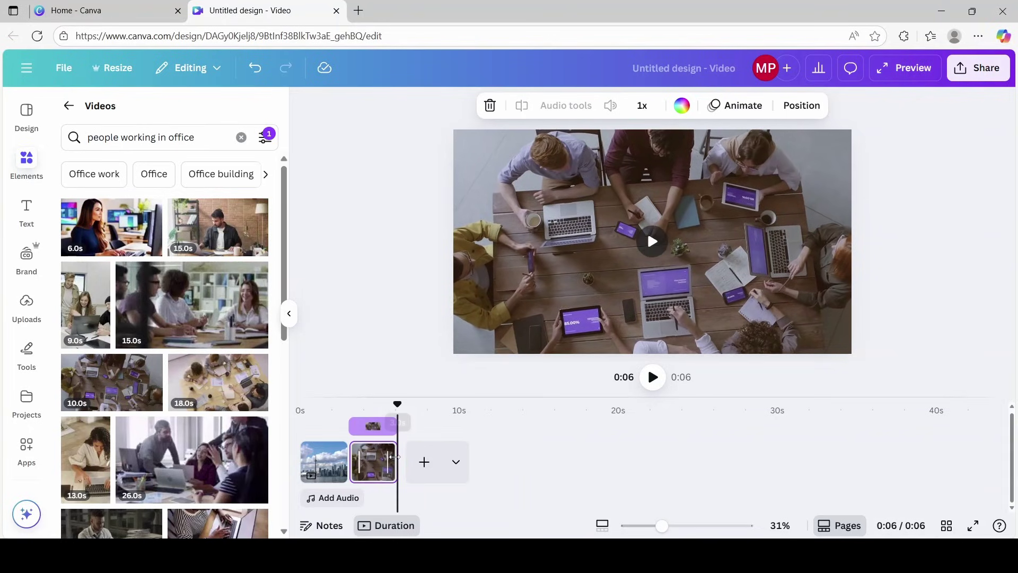
{"action": "left_click", "coordinate": [686, 423]}
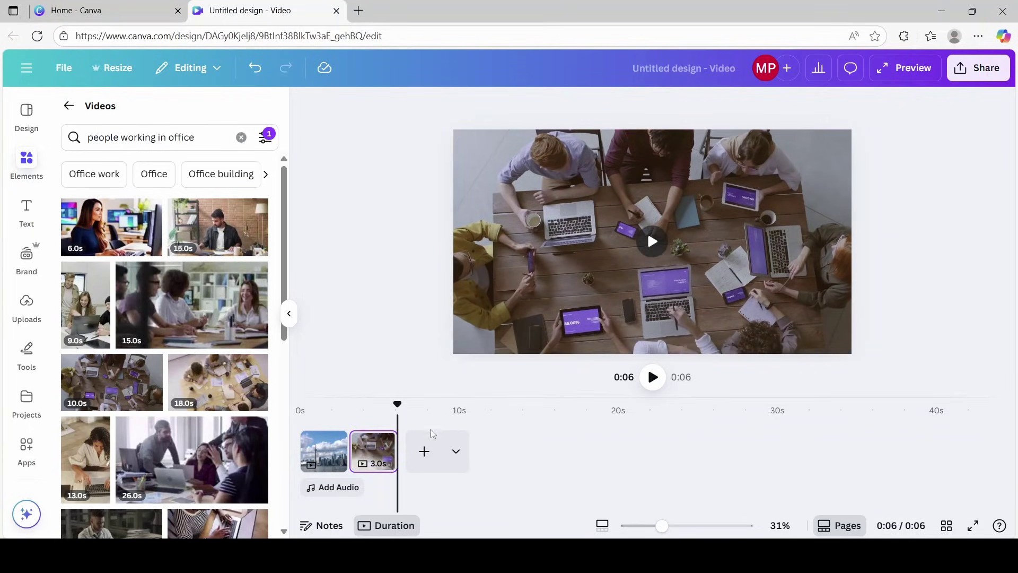
{"action": "left_click", "coordinate": [424, 453]}
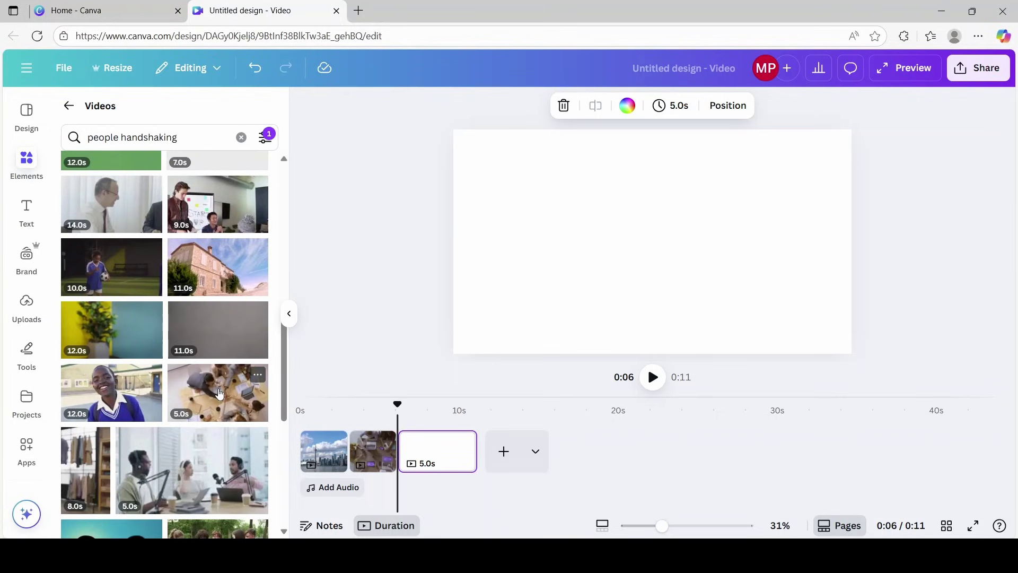
Step: Add the 5.0s team-at-table video, enlarge it to fill the page, and trim it to 3.0s
{"action": "left_click", "coordinate": [215, 395]}
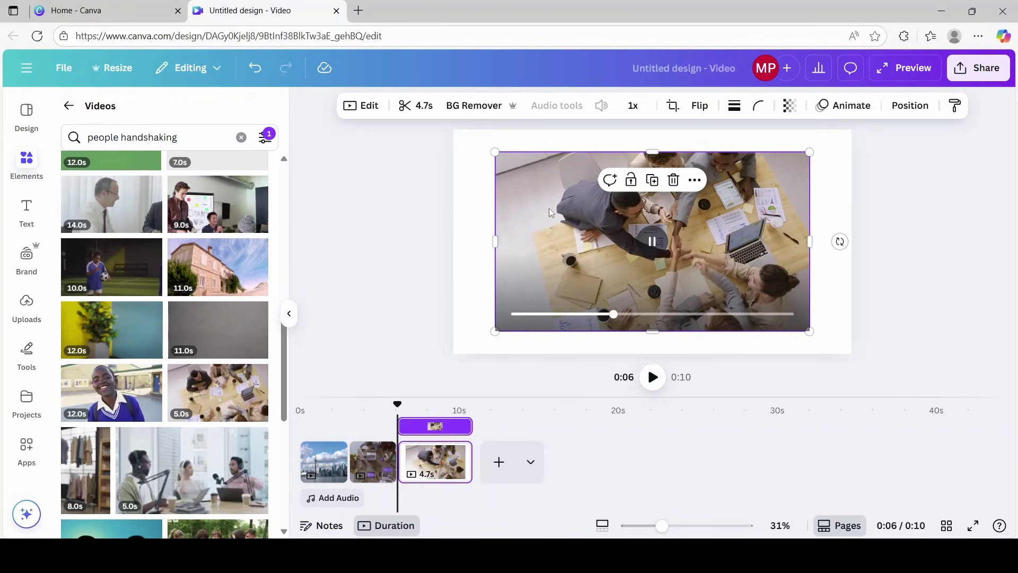
{"action": "left_click_drag", "start_coordinate": [546, 207], "coordinate": [504, 183]}
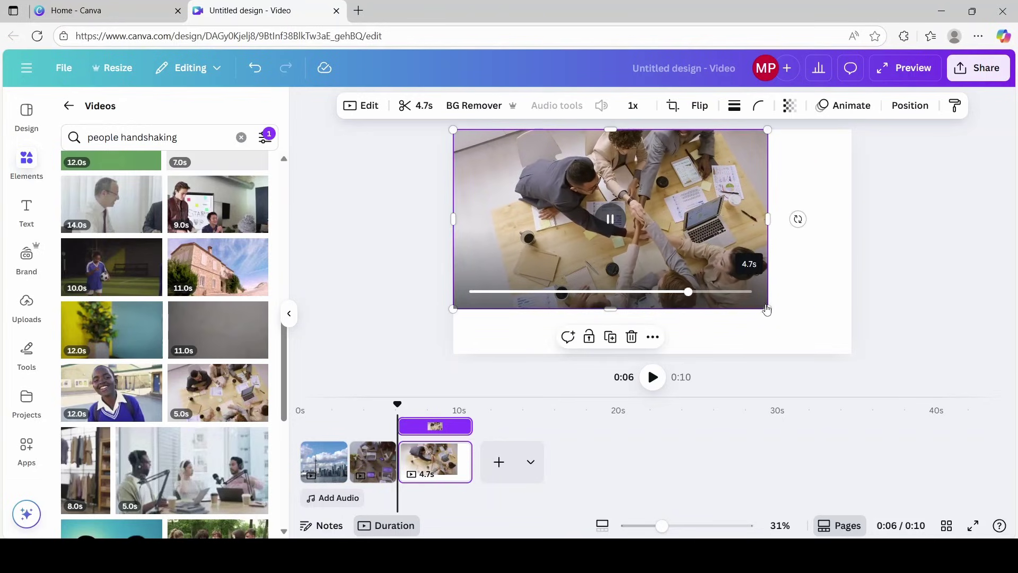
{"action": "left_click_drag", "start_coordinate": [770, 308], "coordinate": [855, 391]}
{"action": "left_click_drag", "start_coordinate": [471, 461], "coordinate": [444, 461]}
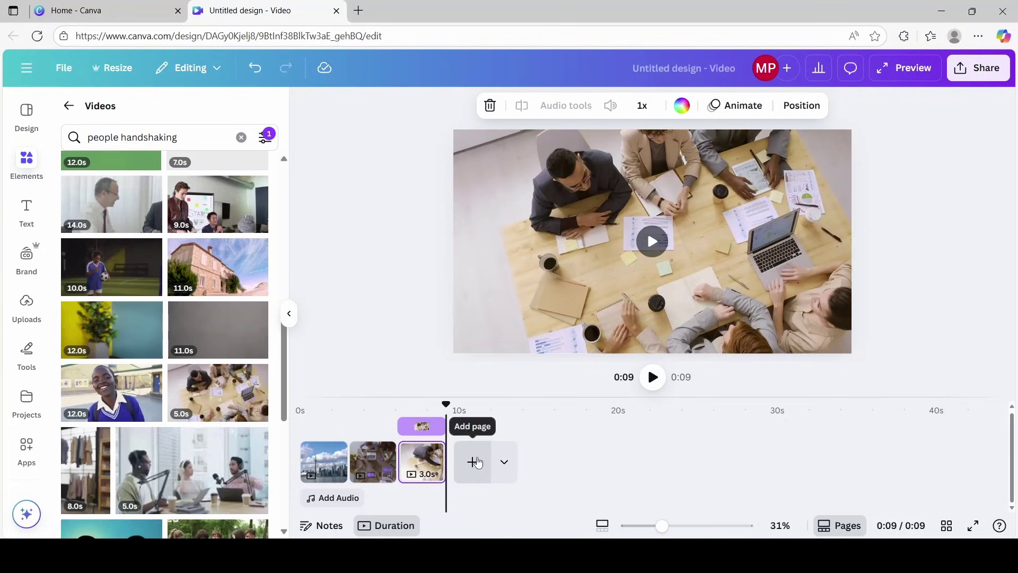
Step: Add a new blank page and search stock videos for 'animated charts'
{"action": "left_click", "coordinate": [472, 462]}
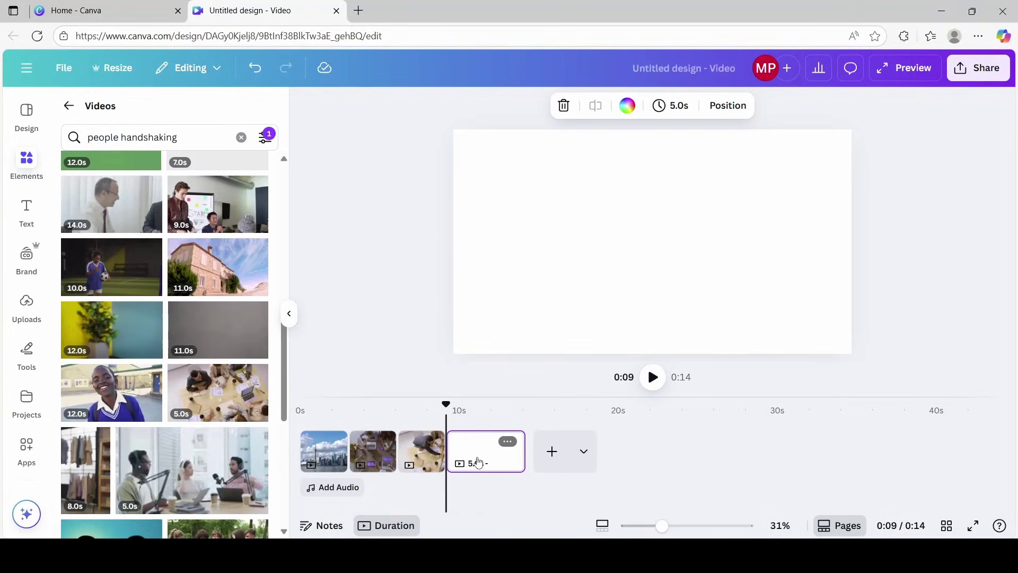
{"action": "left_click", "coordinate": [241, 136]}
{"action": "type", "text": "ani"}
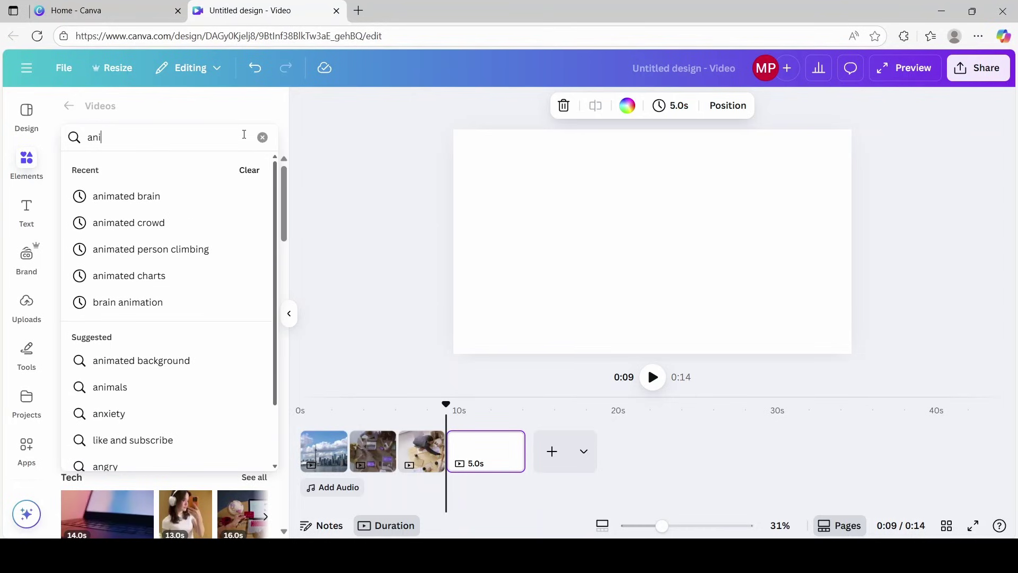
{"action": "type", "text": "mated"}
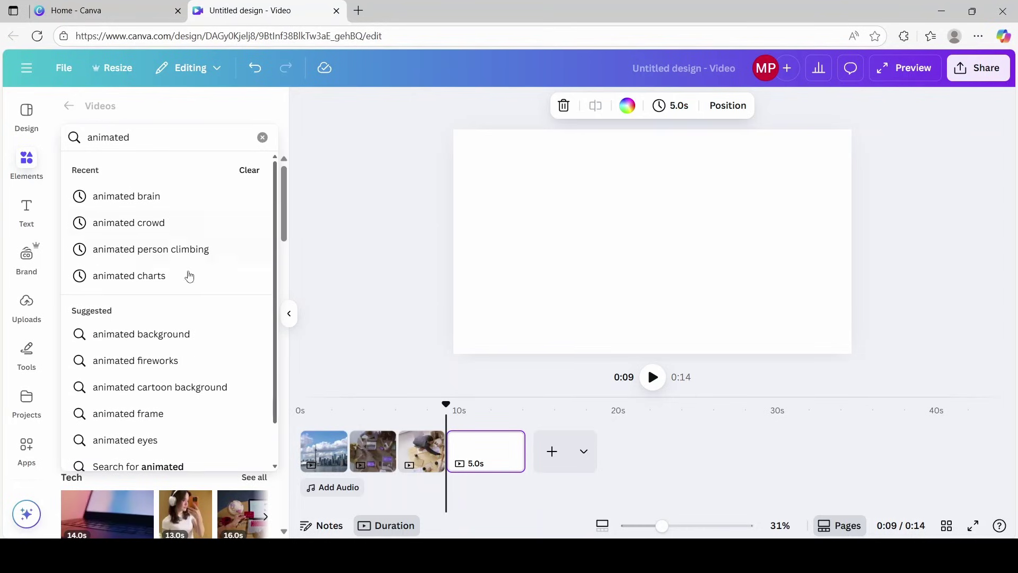
{"action": "left_click", "coordinate": [153, 276]}
{"action": "scroll", "coordinate": [159, 344], "scroll_direction": "down", "scroll_amount": 5}
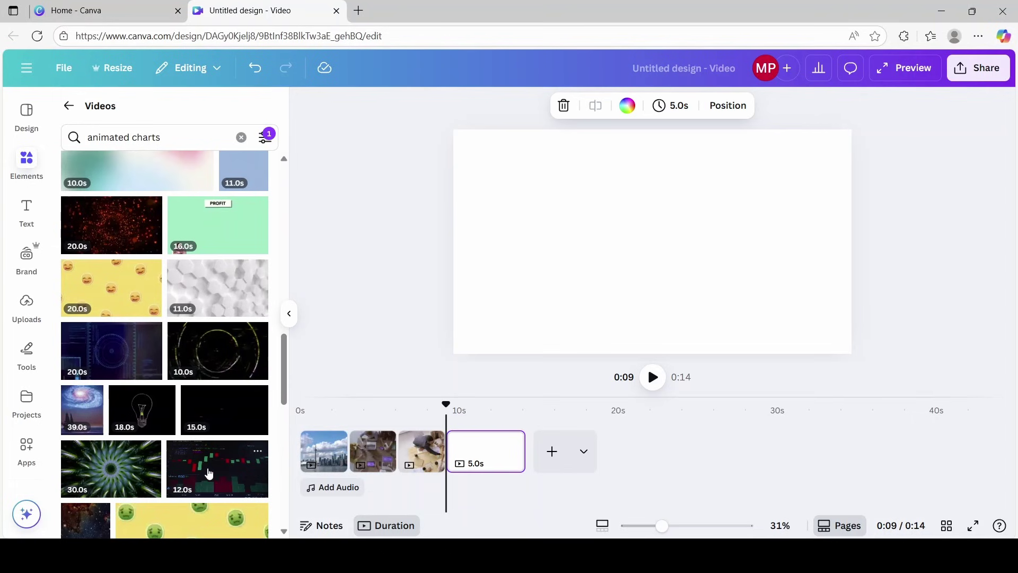
Step: Place the 12.0s chart video to cover the whole page, undoing one unintended change
{"action": "left_click", "coordinate": [208, 472]}
{"action": "left_click_drag", "start_coordinate": [557, 218], "coordinate": [520, 184]}
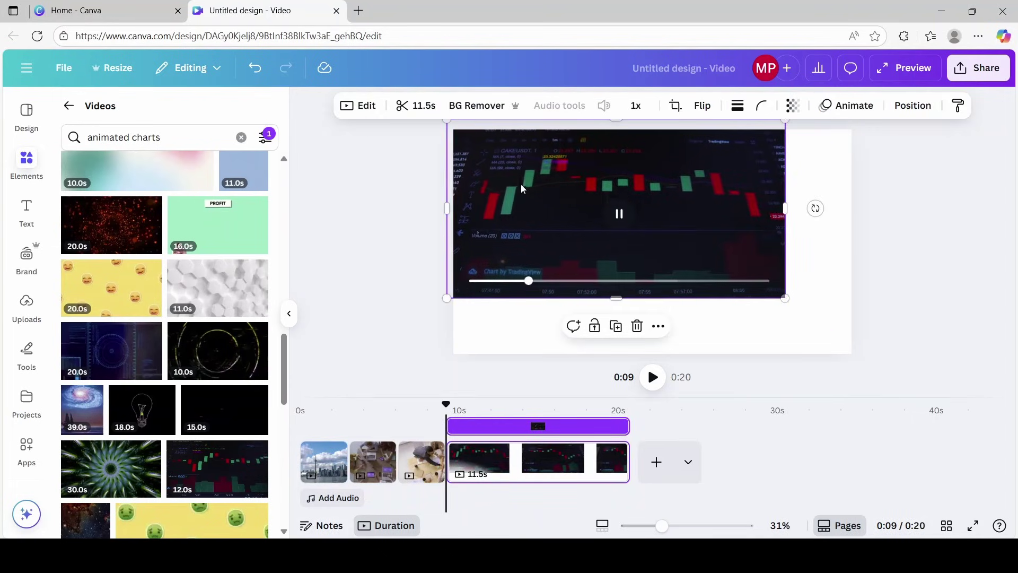
{"action": "left_click_drag", "start_coordinate": [787, 297], "coordinate": [864, 400]}
{"action": "key", "text": "ctrl+z"}
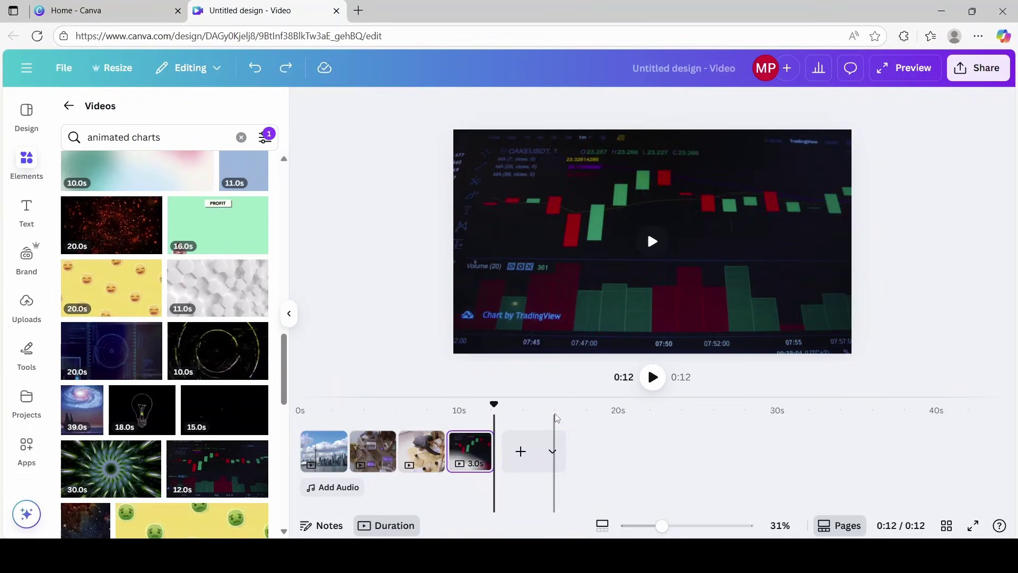
Step: Add a blank fifth page and search stock videos for 'writing in notebook'
{"action": "left_click", "coordinate": [520, 451]}
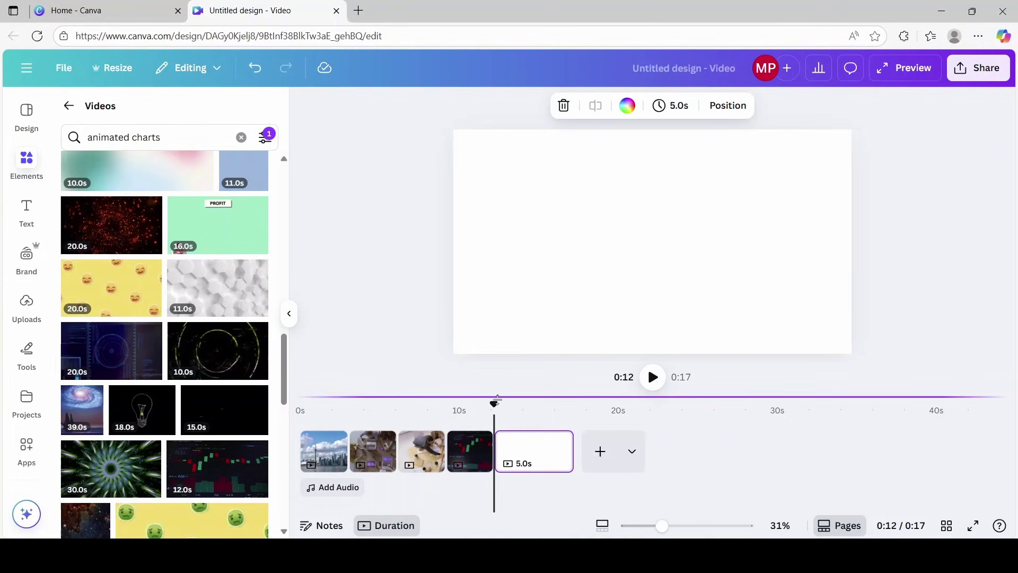
{"action": "left_click", "coordinate": [241, 137]}
{"action": "type", "text": "writing in not"}
{"action": "left_click", "coordinate": [177, 195]}
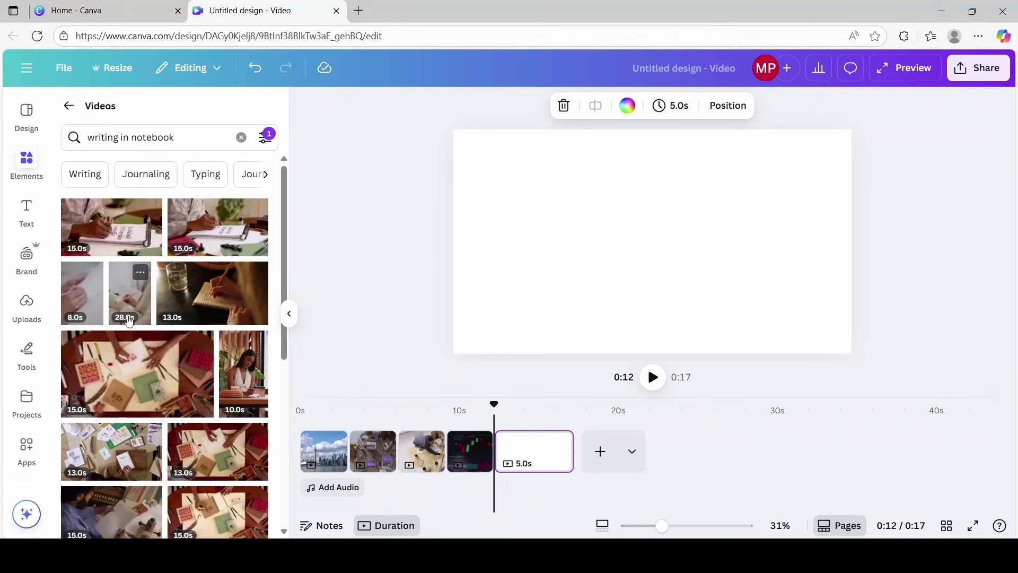
Step: Fill the page with the 15.0s notebook writing video trimmed to 3.0s, then add a blank page
{"action": "left_click", "coordinate": [140, 372]}
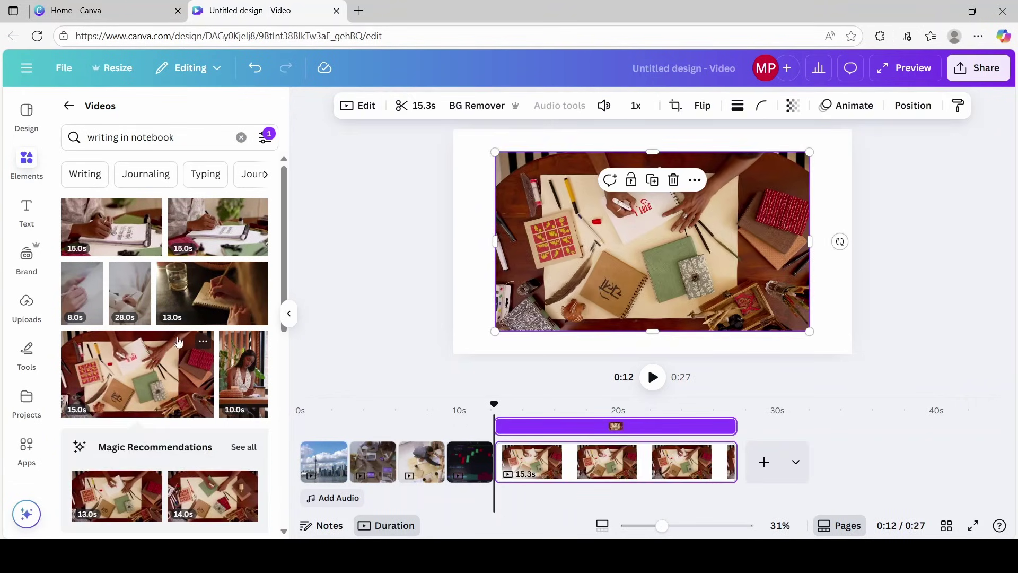
{"action": "left_click_drag", "start_coordinate": [539, 204], "coordinate": [493, 177]}
{"action": "left_click_drag", "start_coordinate": [762, 303], "coordinate": [852, 386]}
{"action": "left_click_drag", "start_coordinate": [736, 462], "coordinate": [540, 457]}
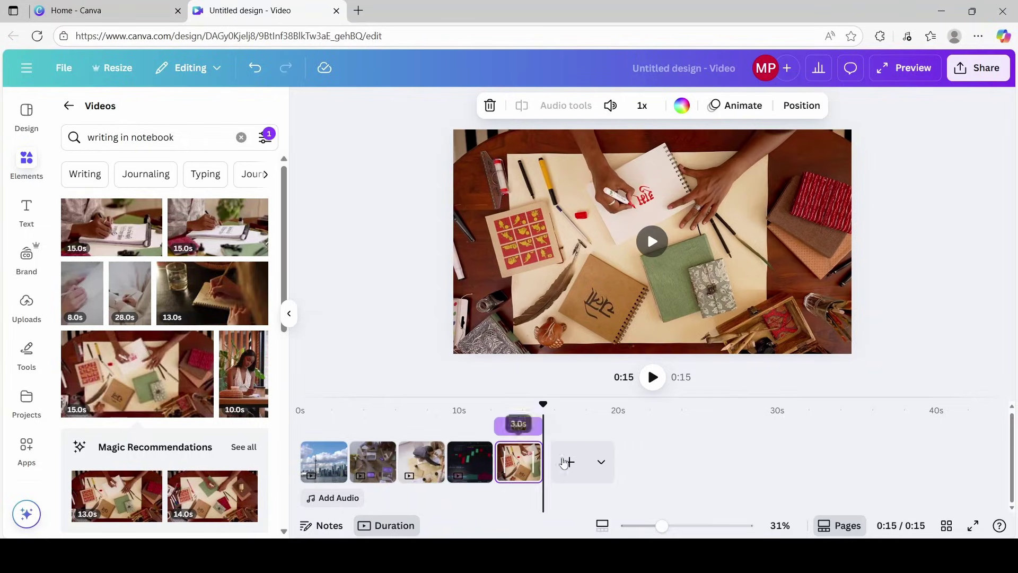
{"action": "left_click", "coordinate": [570, 465]}
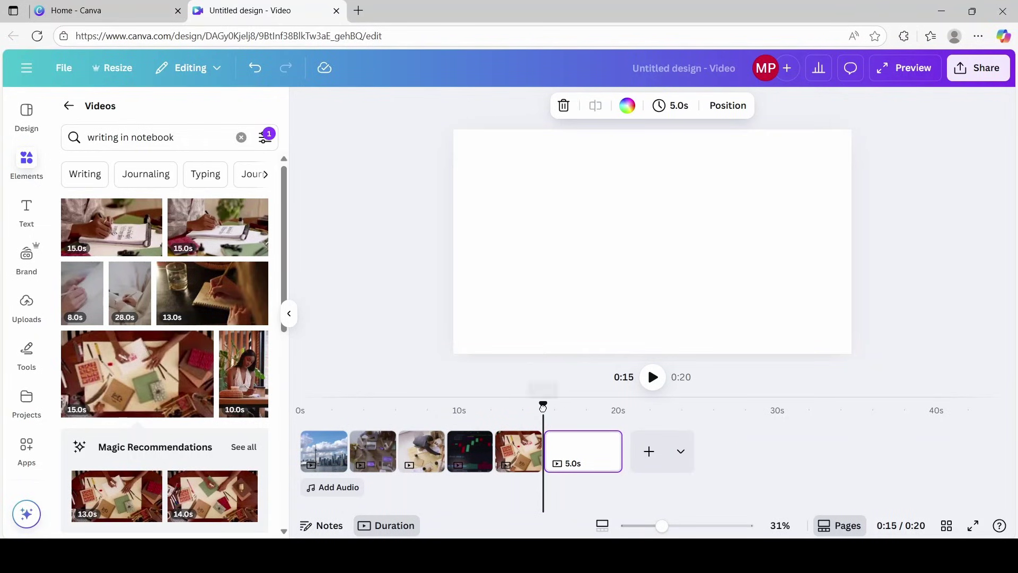
Step: Move the playhead to 0:17 and search stock videos for 'money'
{"action": "left_click_drag", "start_coordinate": [543, 406], "coordinate": [581, 410]}
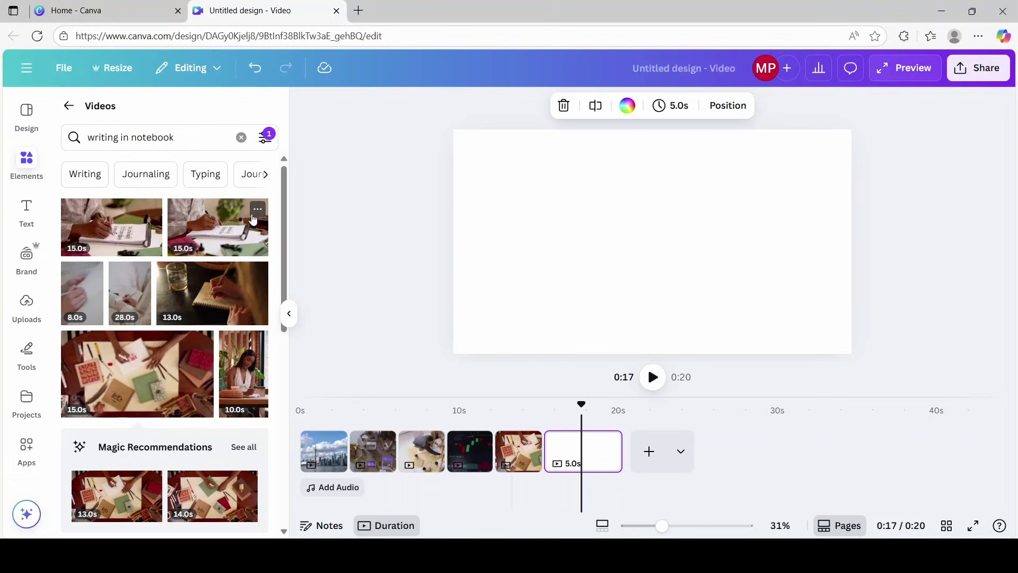
{"action": "left_click", "coordinate": [240, 138]}
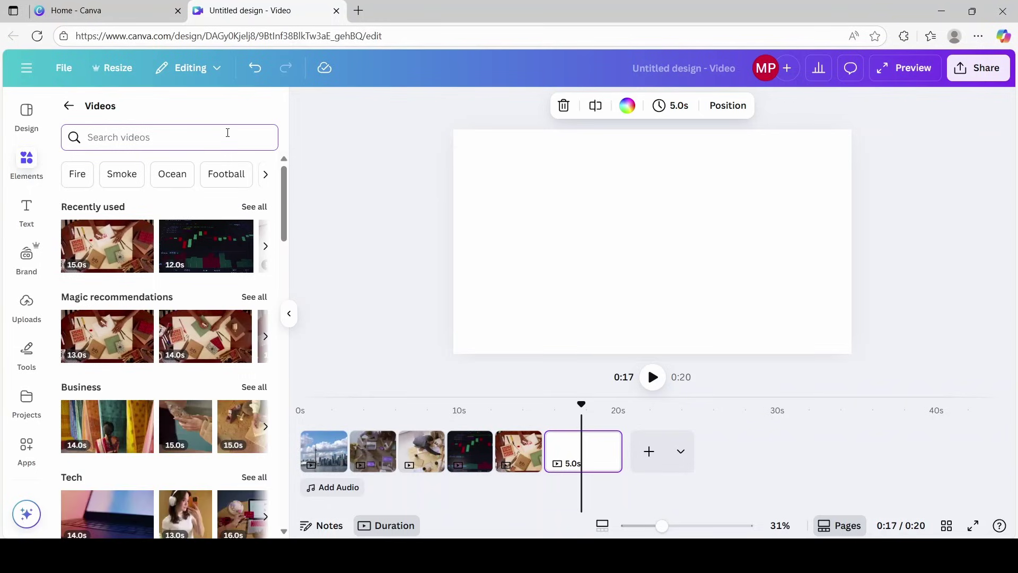
{"action": "type", "text": "money"}
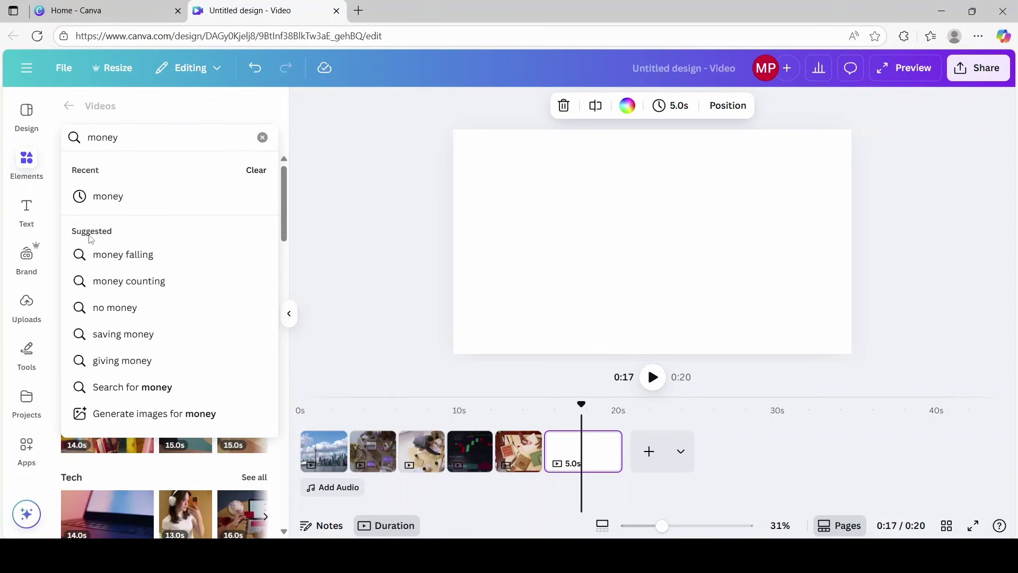
{"action": "left_click", "coordinate": [116, 200]}
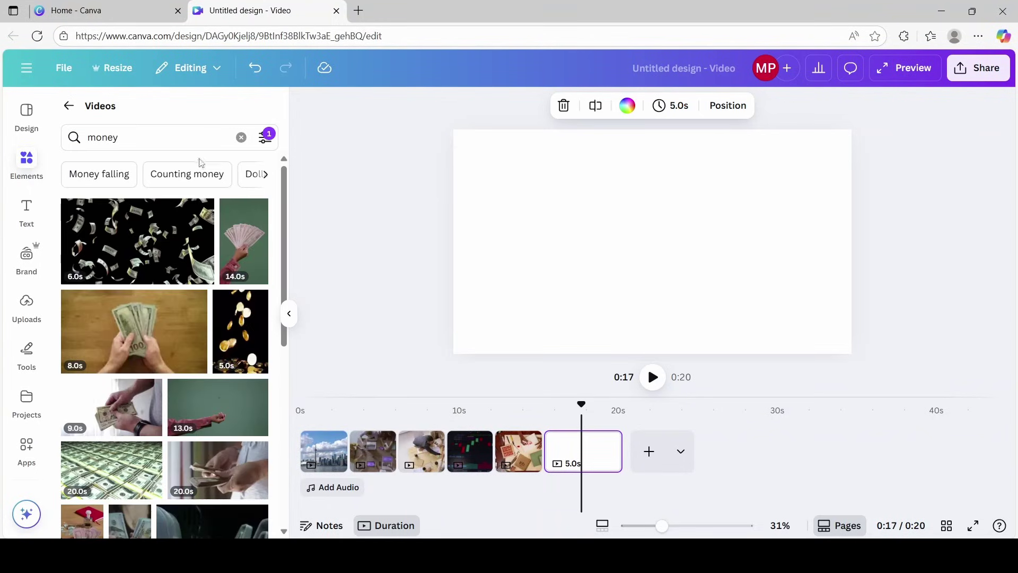
Step: Fill the page with the 6.0s falling-money video trimmed to 3.0s, then add a blank page
{"action": "left_click", "coordinate": [137, 238]}
{"action": "left_click_drag", "start_coordinate": [589, 212], "coordinate": [548, 196]}
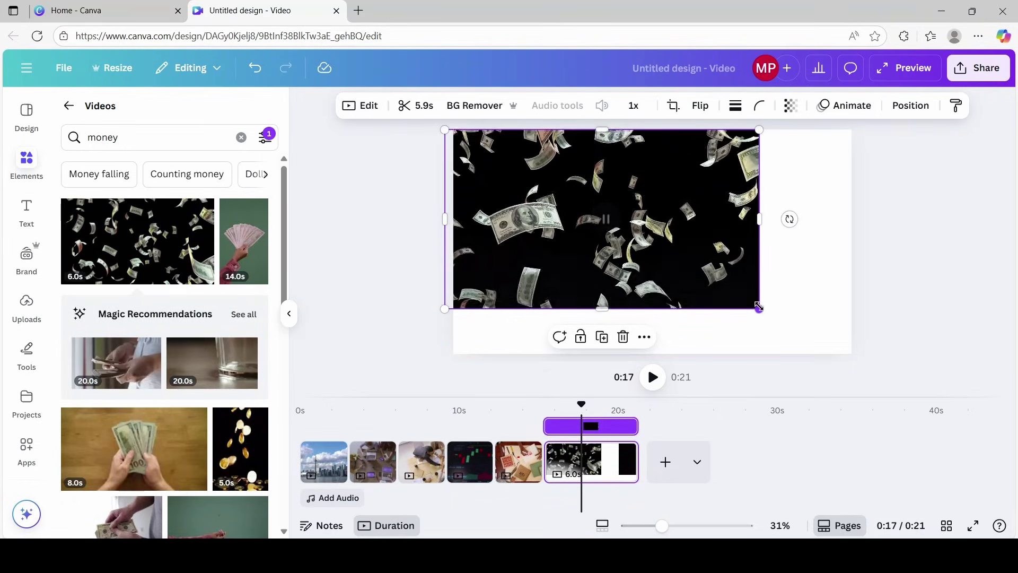
{"action": "left_click_drag", "start_coordinate": [759, 307], "coordinate": [851, 355]}
{"action": "left_click_drag", "start_coordinate": [637, 462], "coordinate": [587, 448]}
{"action": "left_click", "coordinate": [684, 429]}
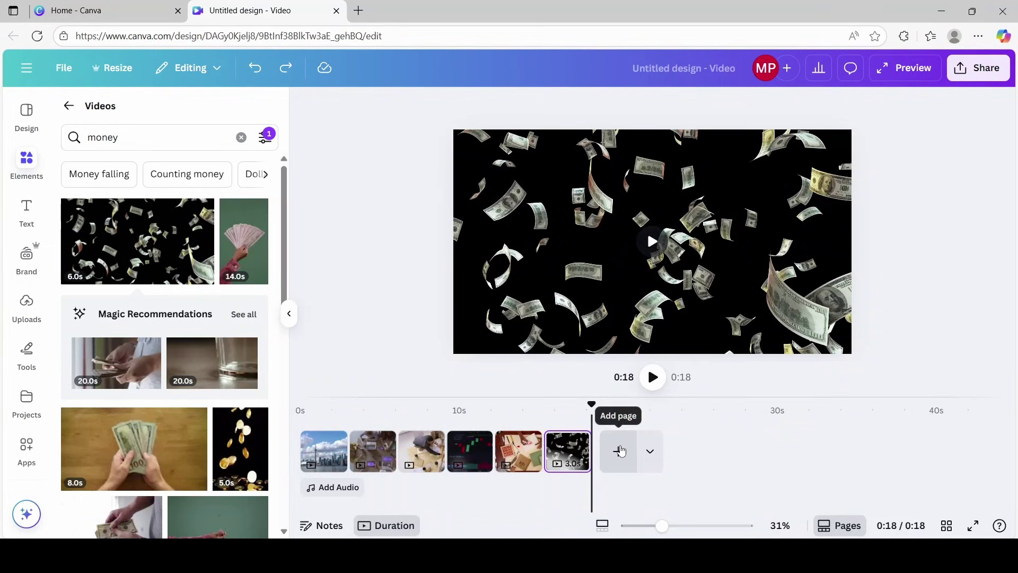
{"action": "left_click", "coordinate": [621, 450]}
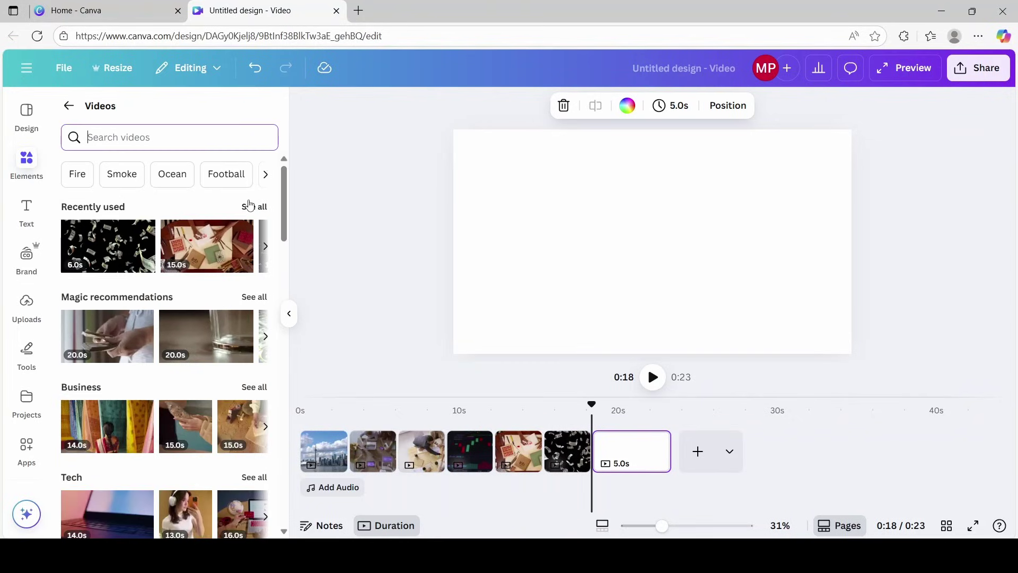
Step: Add the green-screen 'climbing ladder' stock clip, scale it to fill the page, and trim it to 3 seconds
{"action": "left_click", "coordinate": [163, 140]}
{"action": "type", "text": "climb"}
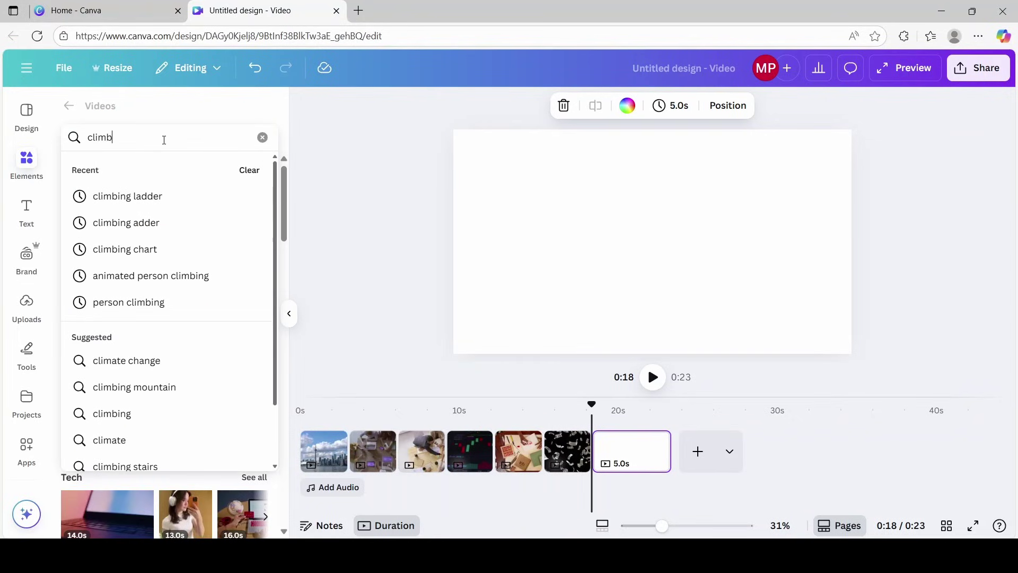
{"action": "type", "text": "ing"}
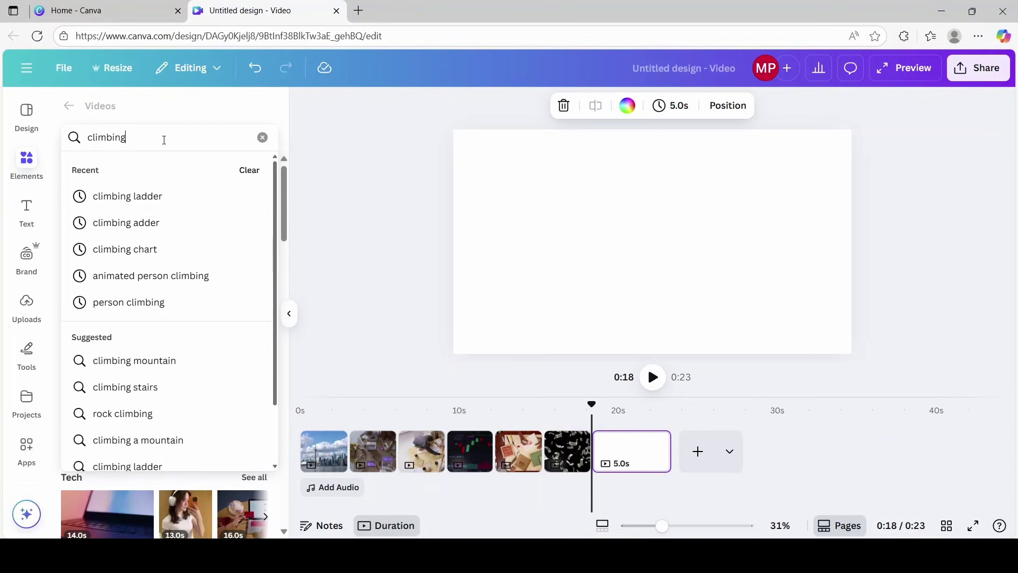
{"action": "left_click", "coordinate": [168, 201]}
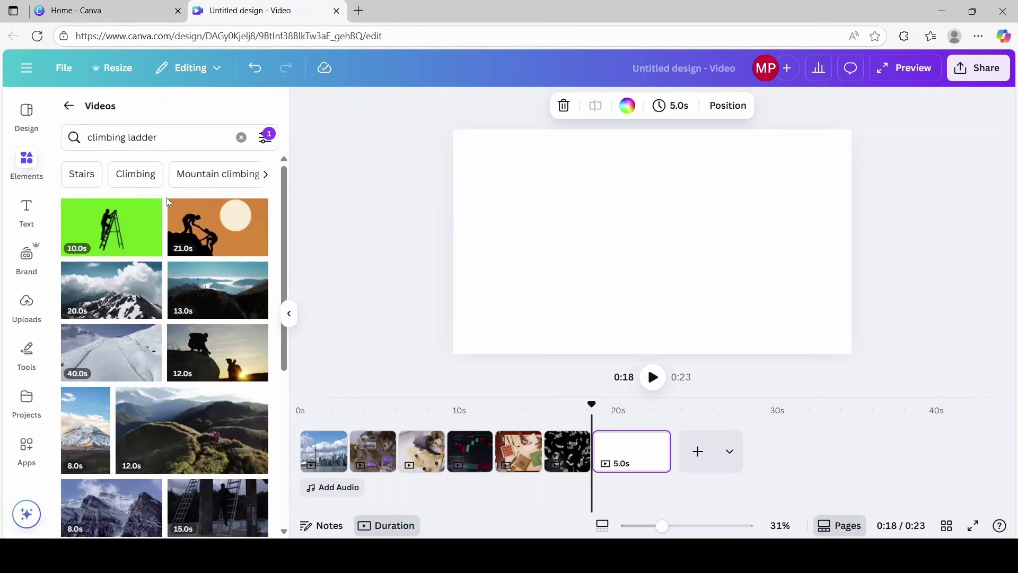
{"action": "left_click", "coordinate": [109, 230]}
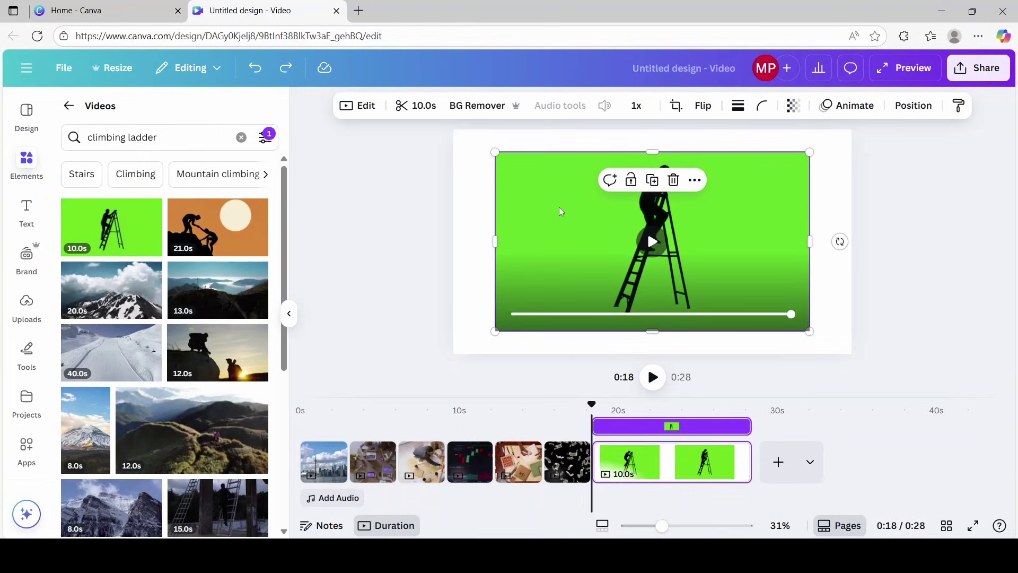
{"action": "left_click_drag", "start_coordinate": [561, 212], "coordinate": [511, 177]}
{"action": "left_click_drag", "start_coordinate": [767, 304], "coordinate": [864, 371]}
{"action": "left_click_drag", "start_coordinate": [750, 461], "coordinate": [637, 459]}
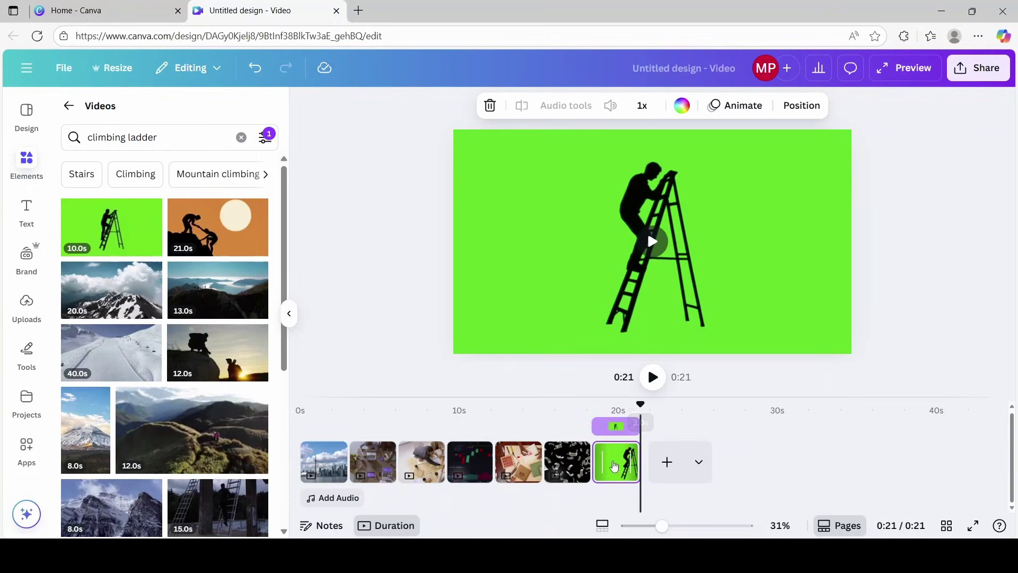
{"action": "left_click", "coordinate": [761, 427]}
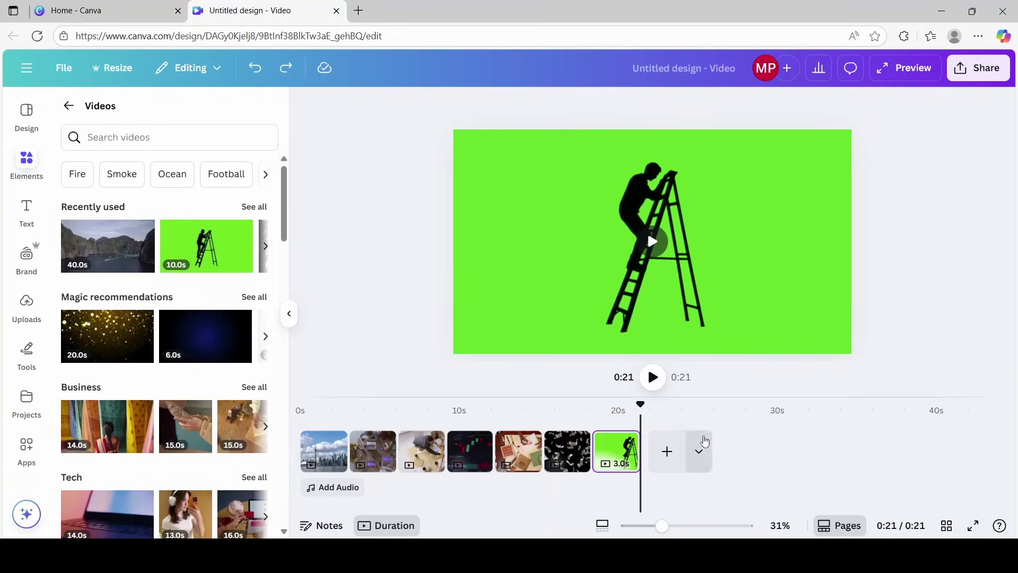
Step: Add a new page holding the first 'animated brain' stock video clip
{"action": "left_click", "coordinate": [666, 450]}
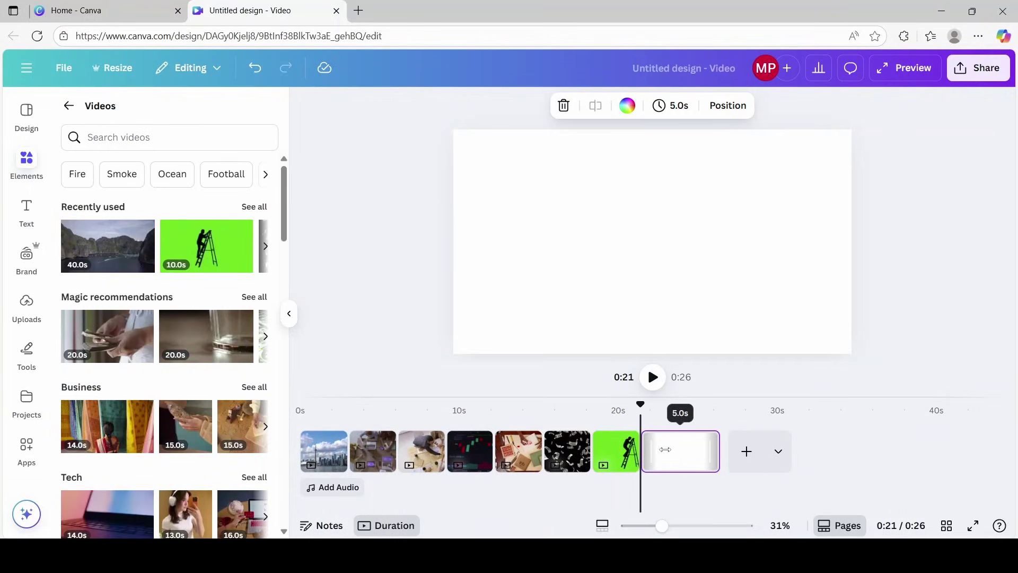
{"action": "left_click", "coordinate": [147, 137]}
{"action": "type", "text": "anima"}
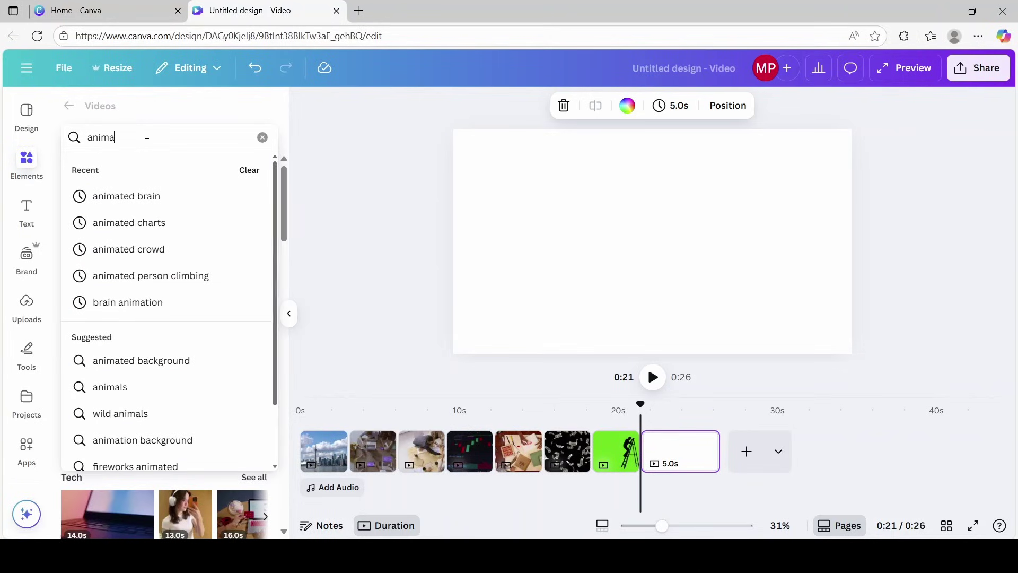
{"action": "type", "text": "ted"}
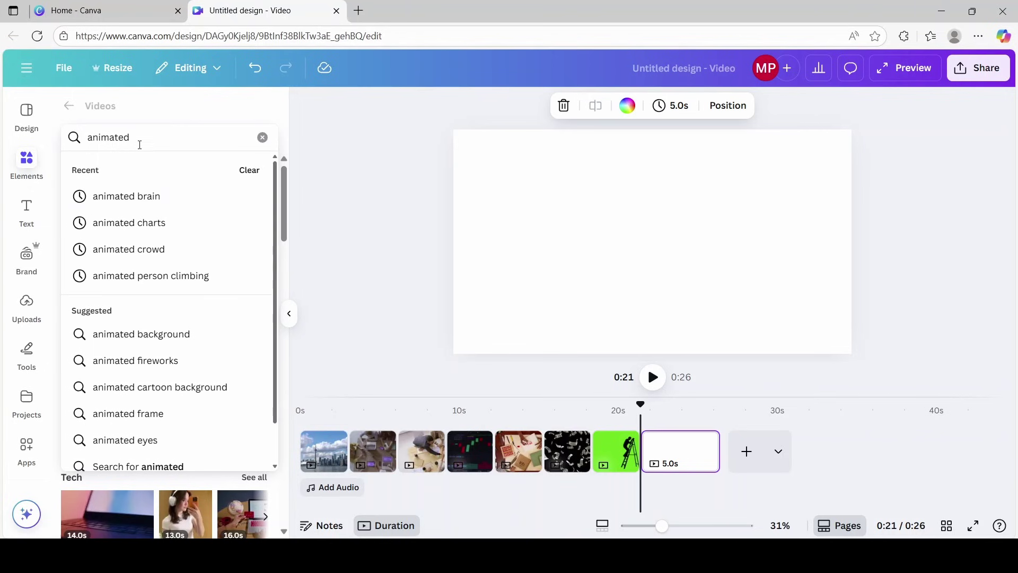
{"action": "left_click", "coordinate": [155, 196]}
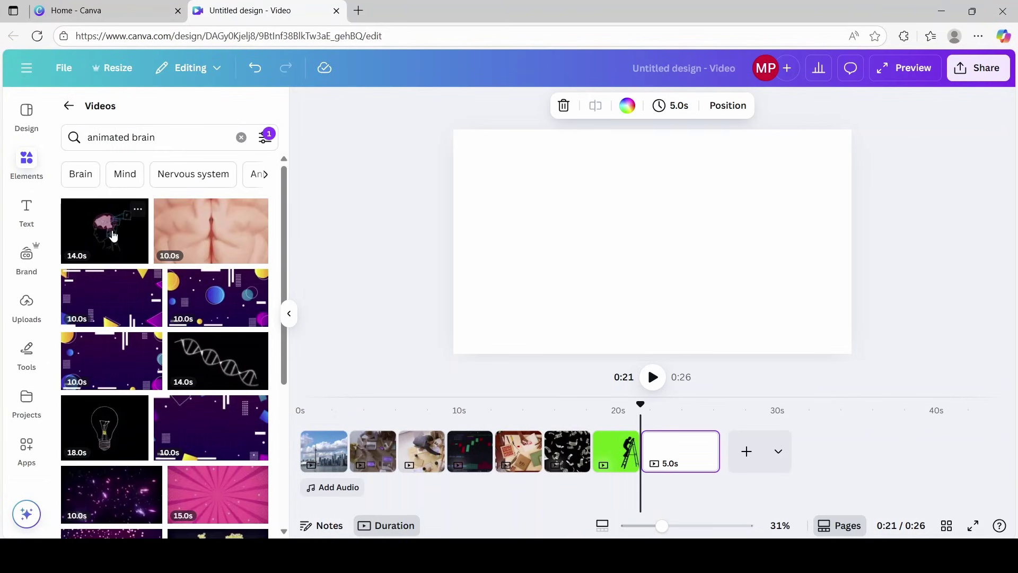
{"action": "left_click", "coordinate": [111, 236]}
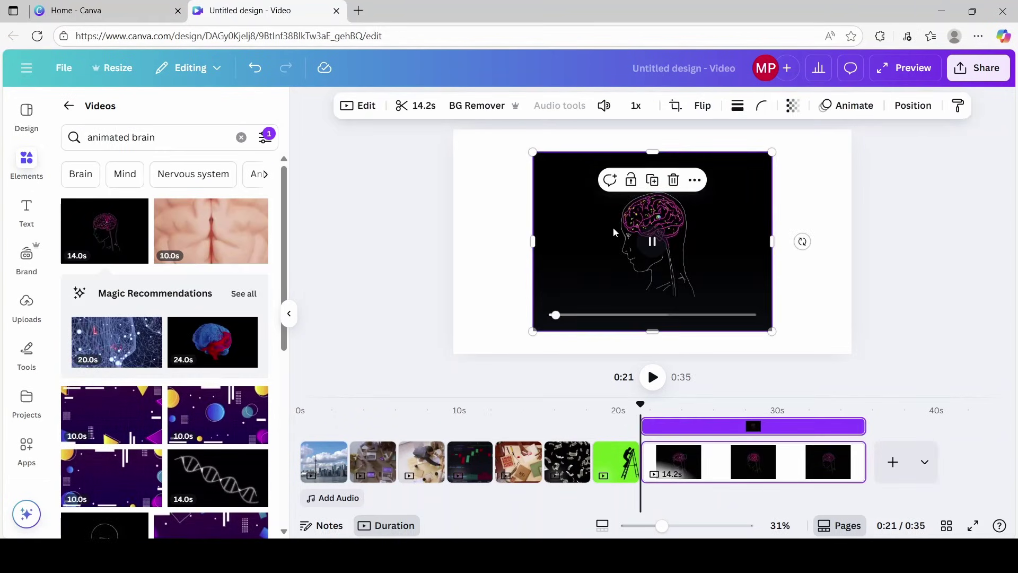
Step: Scale the brain clip to fill the page, trim it to 3 seconds, and add another blank page
{"action": "left_click_drag", "start_coordinate": [609, 218], "coordinate": [525, 196]}
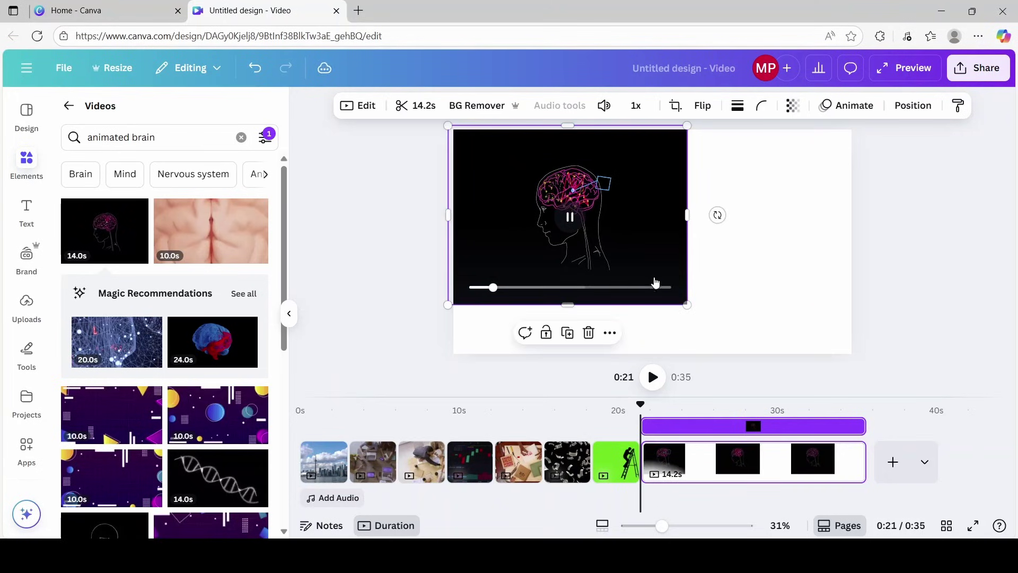
{"action": "left_click_drag", "start_coordinate": [687, 304], "coordinate": [915, 370]}
{"action": "left_click_drag", "start_coordinate": [865, 461], "coordinate": [684, 465]}
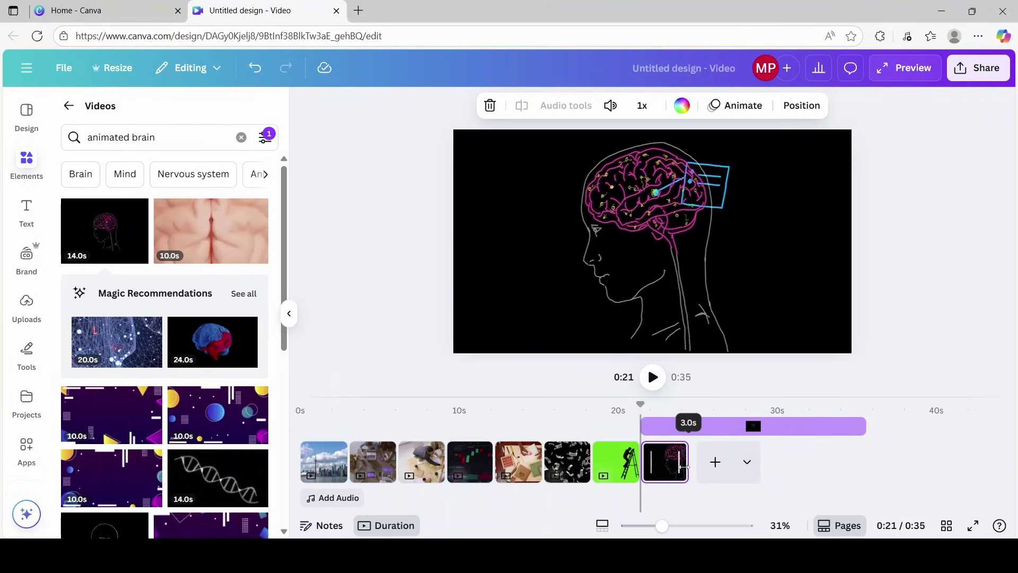
{"action": "left_click", "coordinate": [717, 463]}
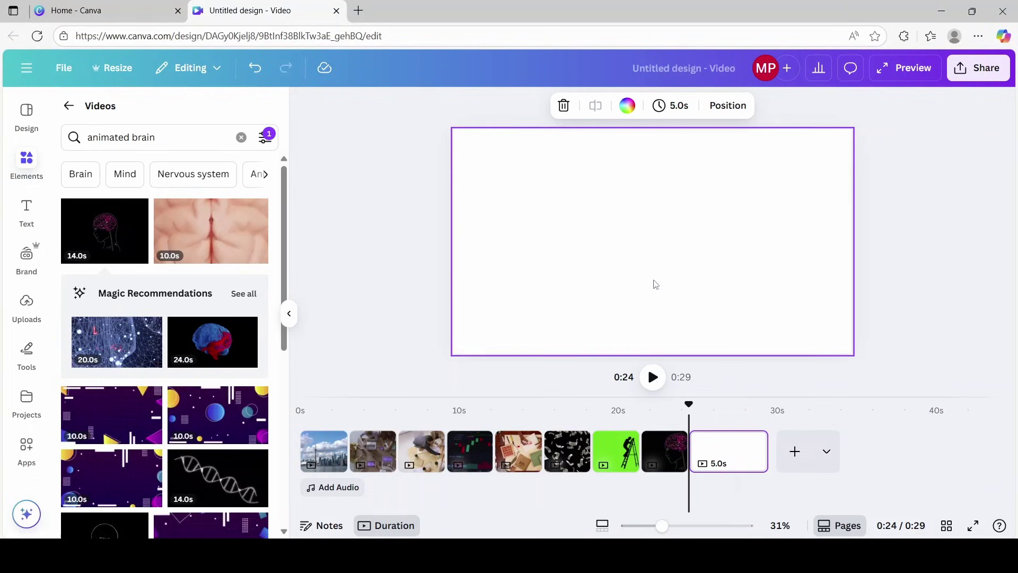
Step: Add the sneakers clip from 'group of people walking' full-frame and trim it to 3 seconds
{"action": "left_click", "coordinate": [242, 138]}
{"action": "type", "text": "group"}
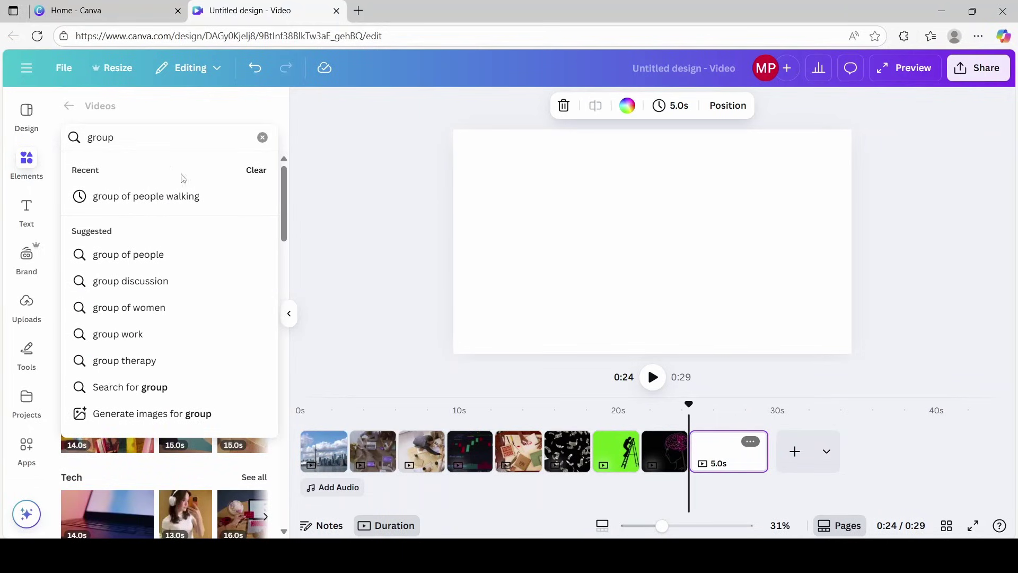
{"action": "left_click", "coordinate": [154, 197]}
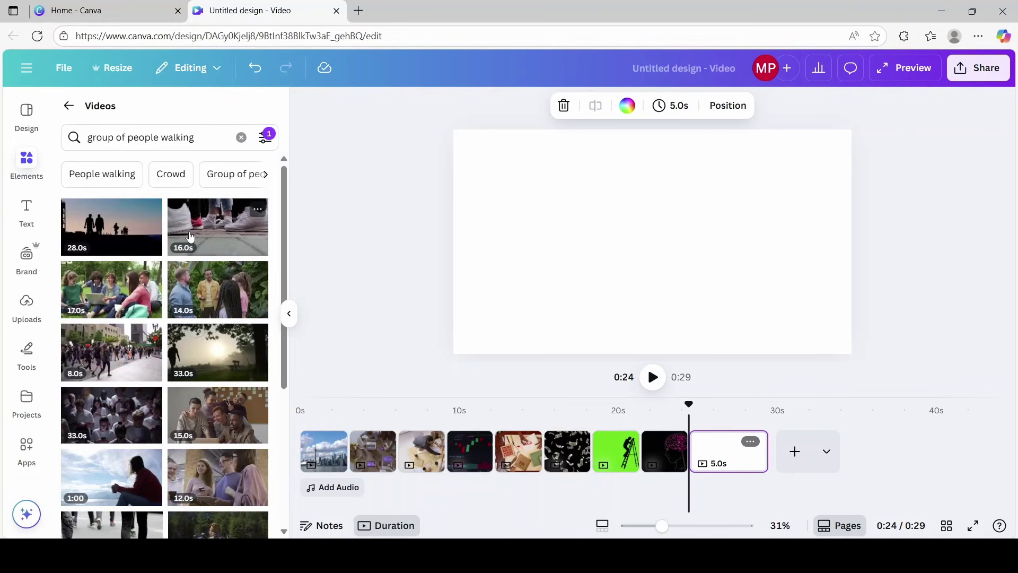
{"action": "left_click", "coordinate": [208, 227]}
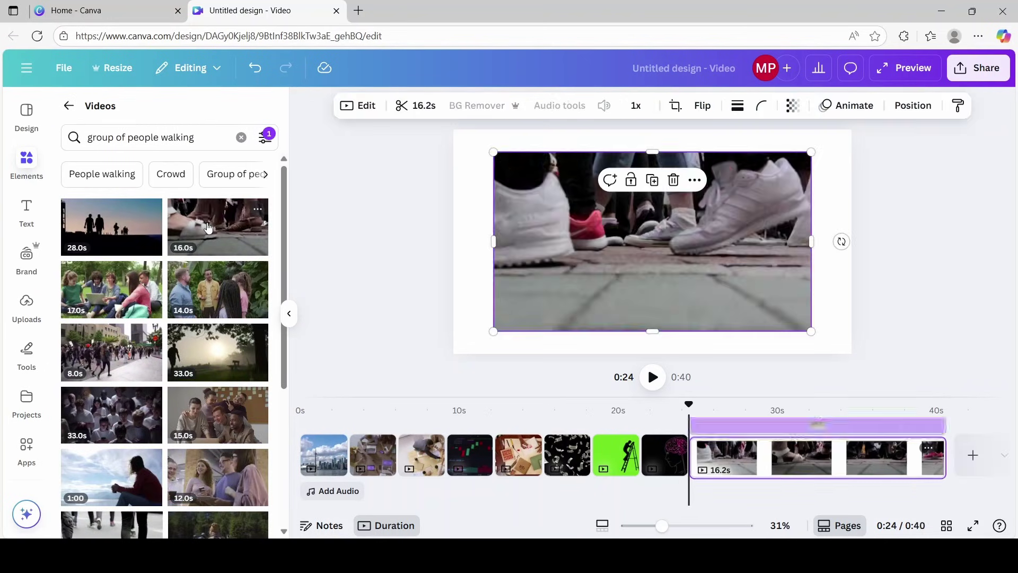
{"action": "left_click_drag", "start_coordinate": [576, 227], "coordinate": [530, 190]}
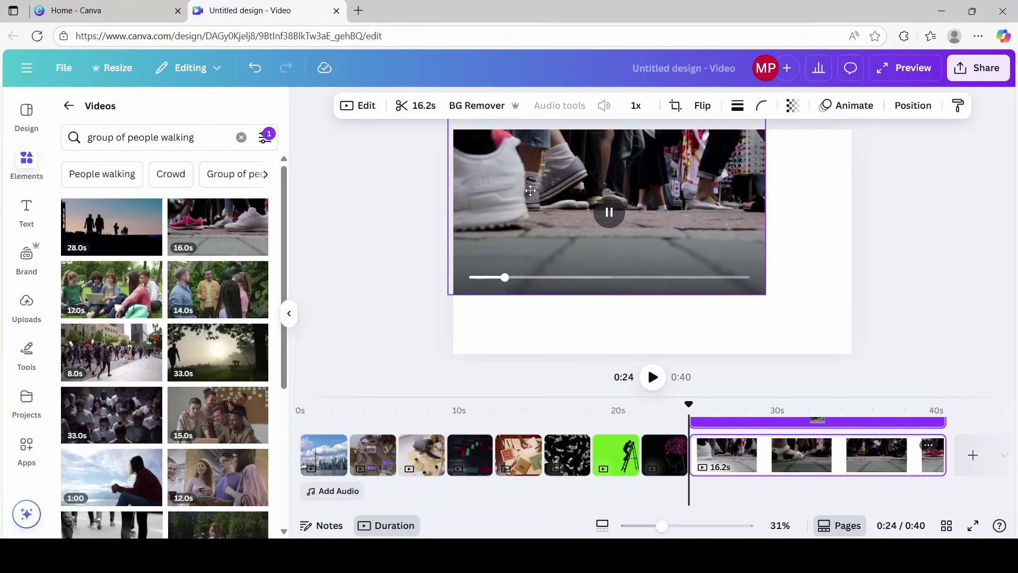
{"action": "left_click_drag", "start_coordinate": [766, 295], "coordinate": [869, 352]}
{"action": "left_click_drag", "start_coordinate": [945, 455], "coordinate": [730, 454]}
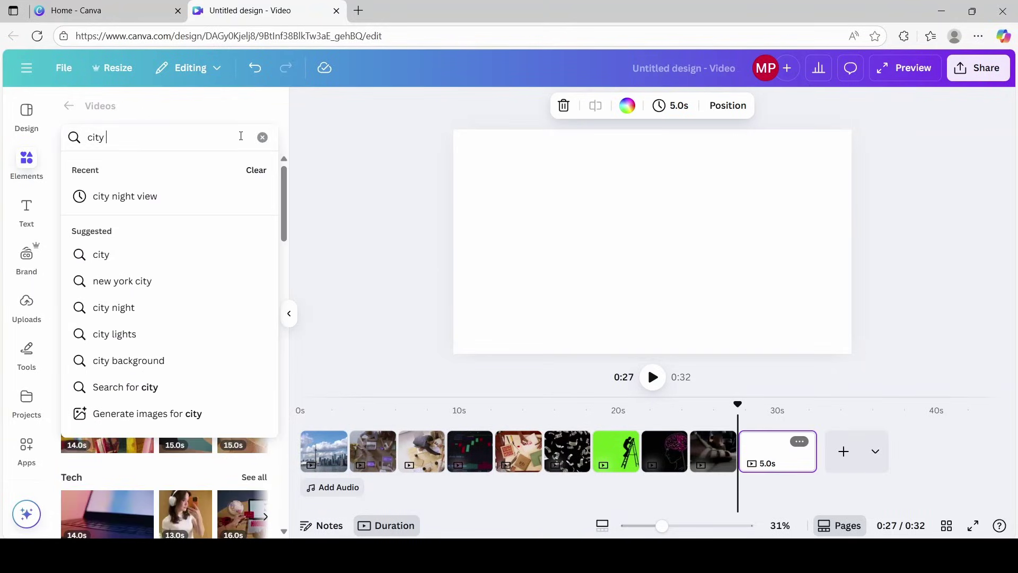
Step: Add the aerial 'city night view' clip full-frame, trim it to 3 seconds, and scrub to preview
{"action": "type", "text": "night"}
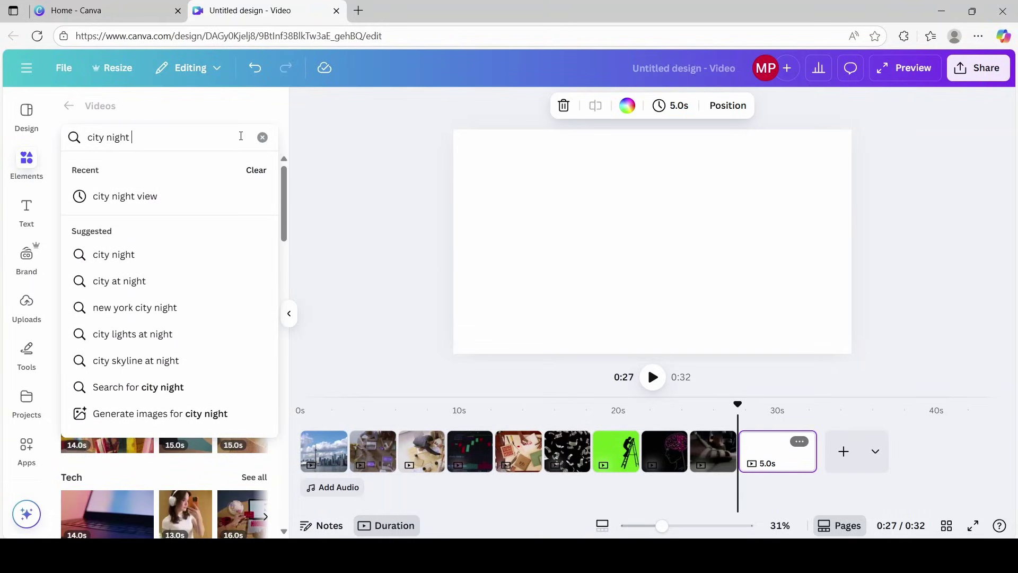
{"action": "left_click", "coordinate": [149, 202]}
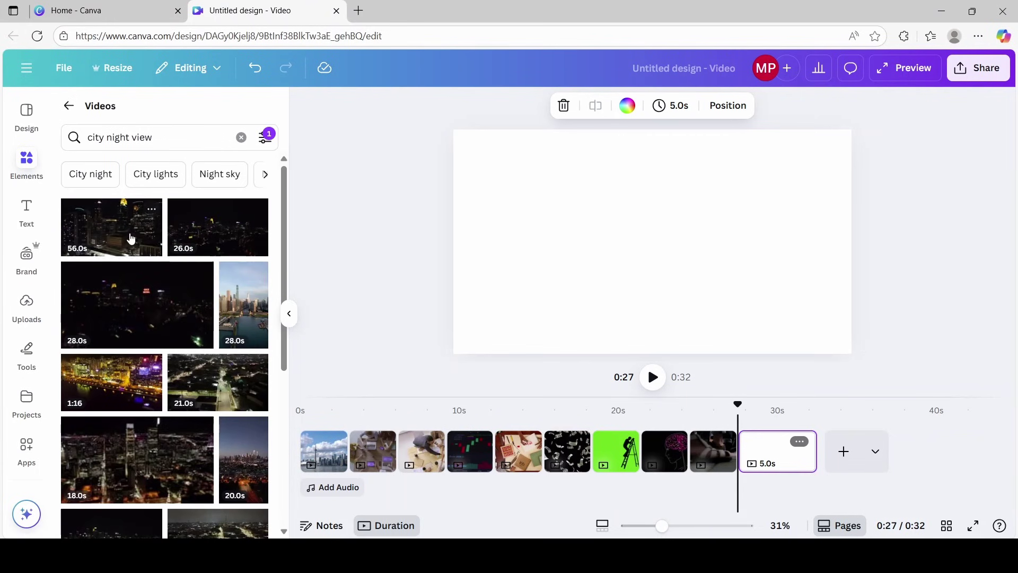
{"action": "left_click", "coordinate": [223, 384]}
{"action": "left_click_drag", "start_coordinate": [583, 217], "coordinate": [533, 188]}
{"action": "left_click_drag", "start_coordinate": [762, 305], "coordinate": [859, 386]}
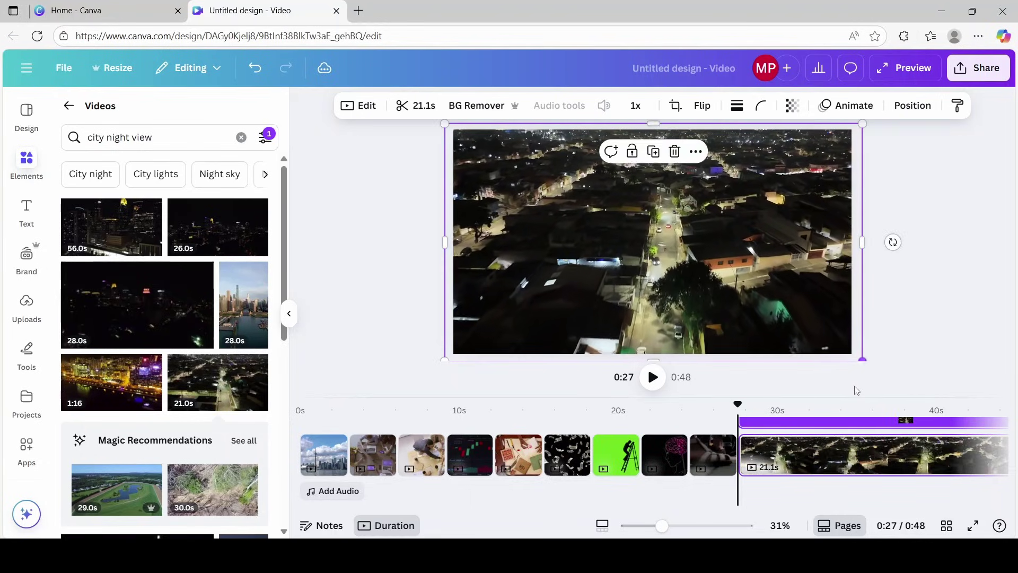
{"action": "left_click_drag", "start_coordinate": [1004, 455], "coordinate": [633, 450]}
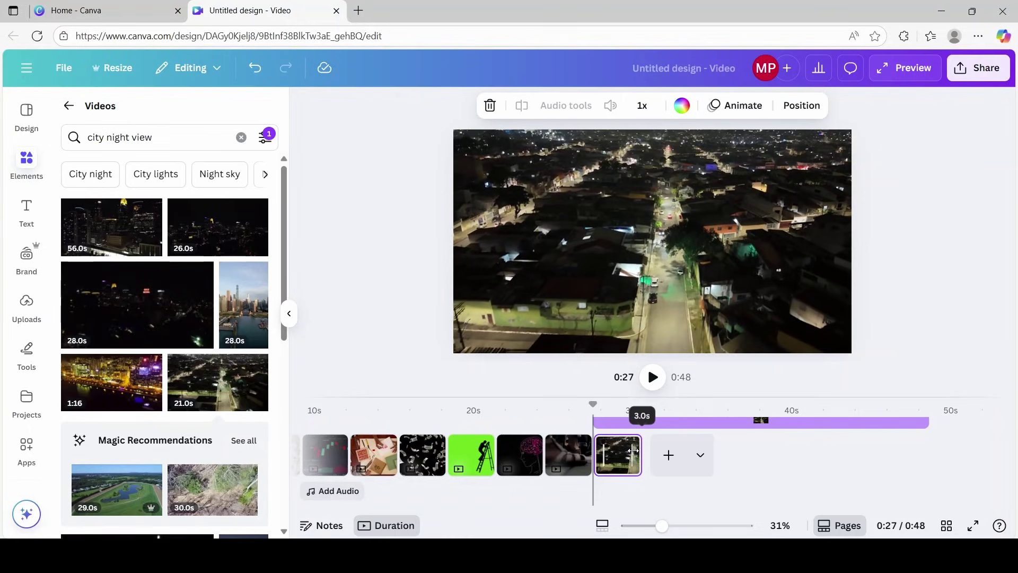
{"action": "left_click_drag", "start_coordinate": [787, 406], "coordinate": [639, 467]}
{"action": "left_click_drag", "start_coordinate": [676, 476], "coordinate": [779, 463]}
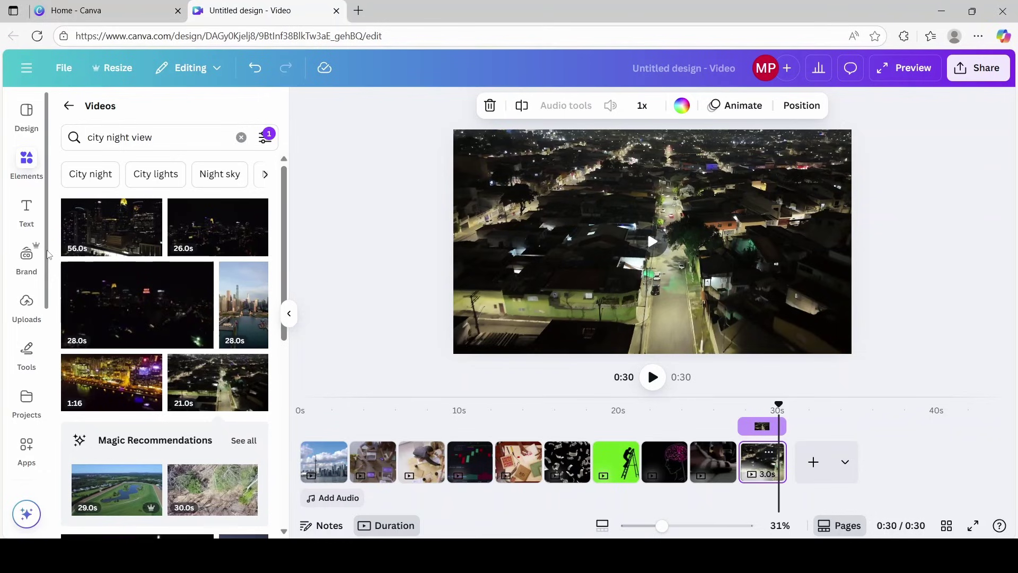
Step: Scroll the left sidebar down and open the Audio library
{"action": "scroll", "coordinate": [47, 254], "scroll_direction": "down", "scroll_amount": 3}
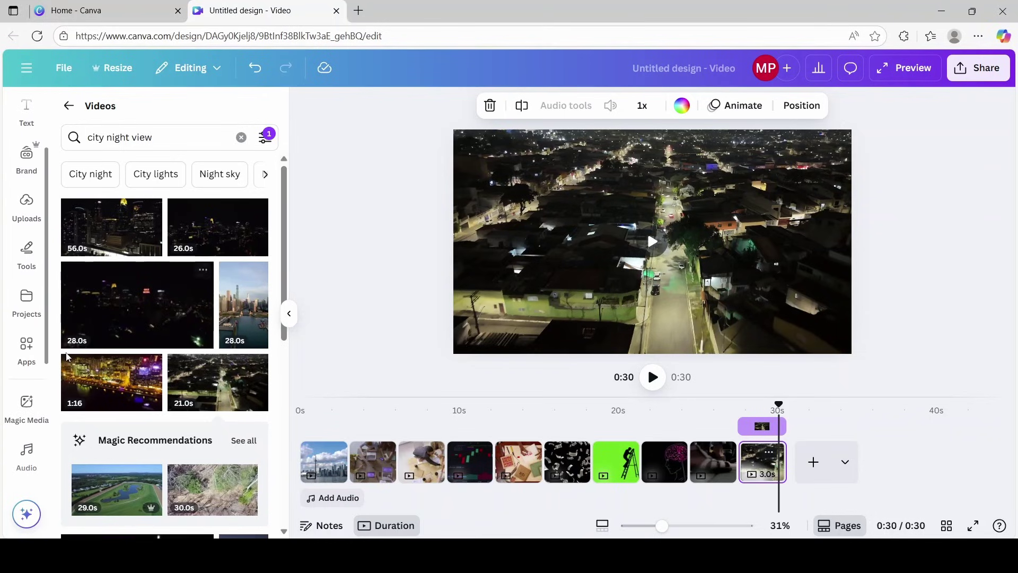
{"action": "scroll", "coordinate": [37, 392], "scroll_direction": "down", "scroll_amount": 3}
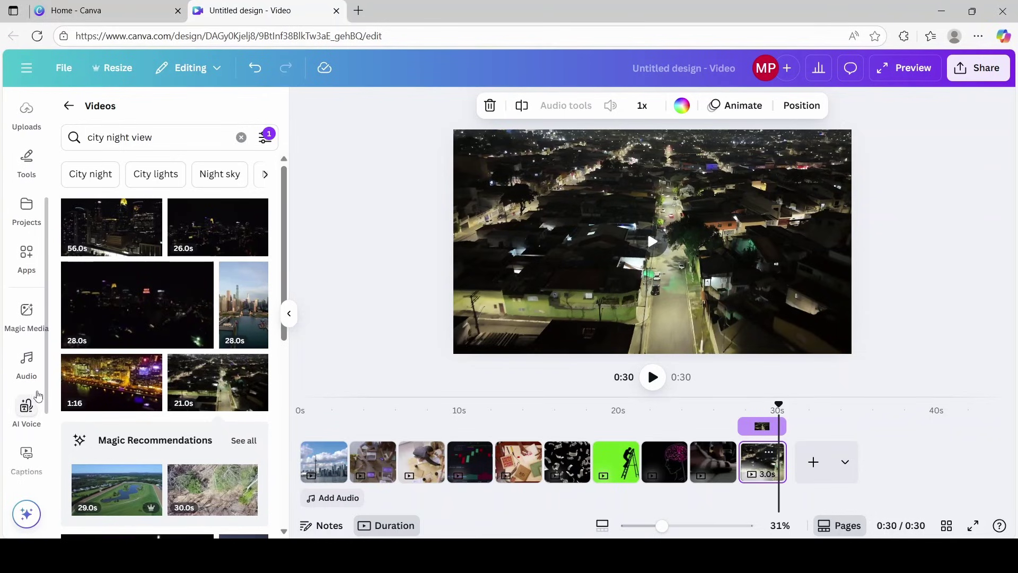
{"action": "left_click", "coordinate": [25, 362]}
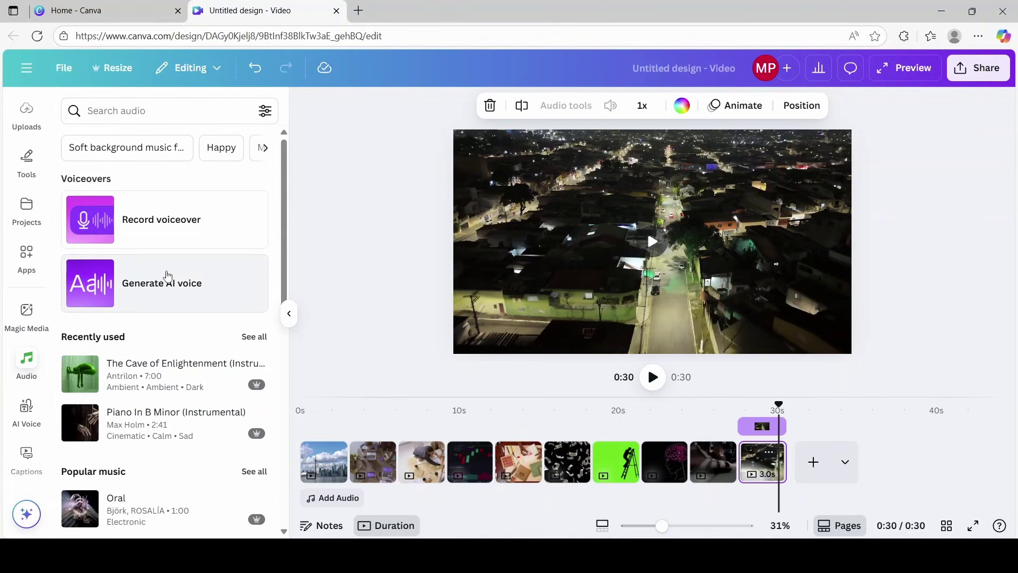
Step: Paste the success script into AI Voice, pick the Ralph voice, and generate the 37-second voiceover
{"action": "left_click", "coordinate": [96, 282]}
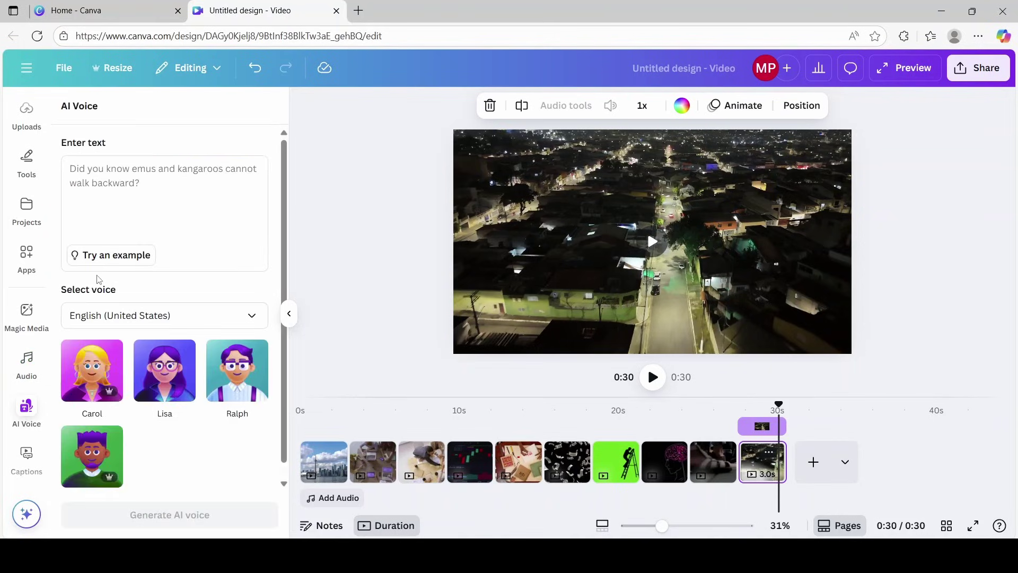
{"action": "left_click", "coordinate": [97, 183]}
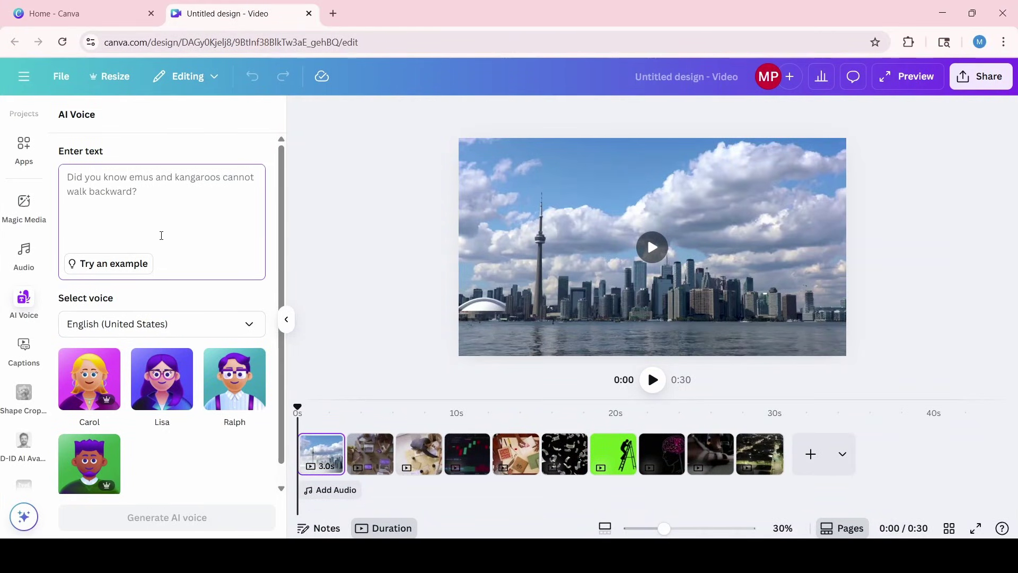
{"action": "key", "text": "ctrl+v"}
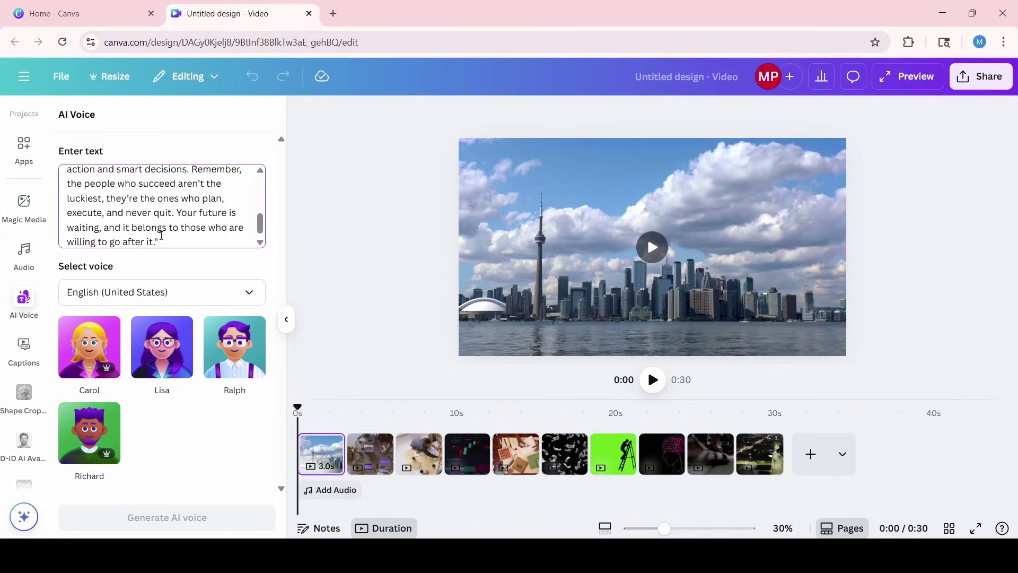
{"action": "left_click", "coordinate": [242, 370]}
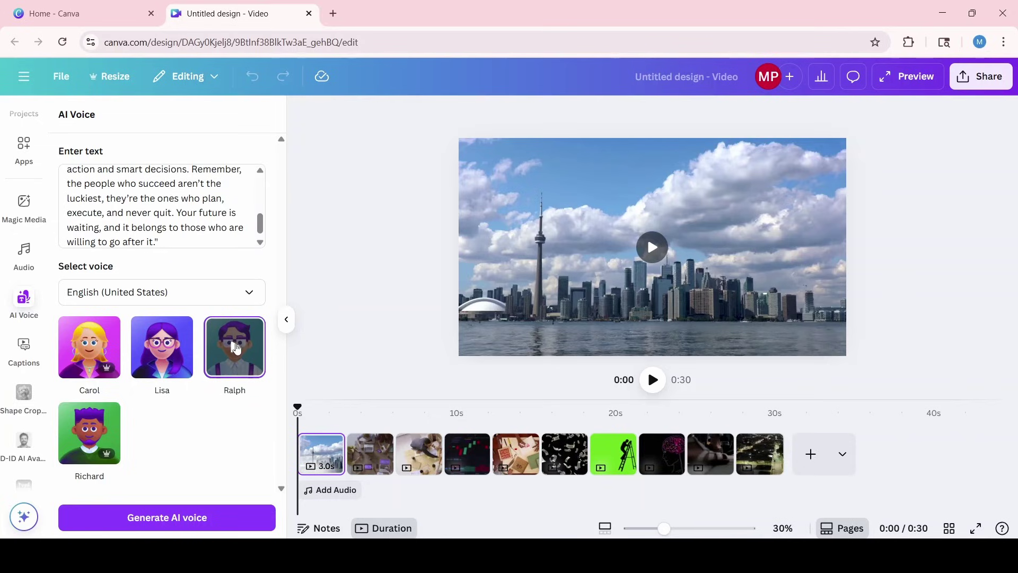
{"action": "left_click", "coordinate": [180, 520]}
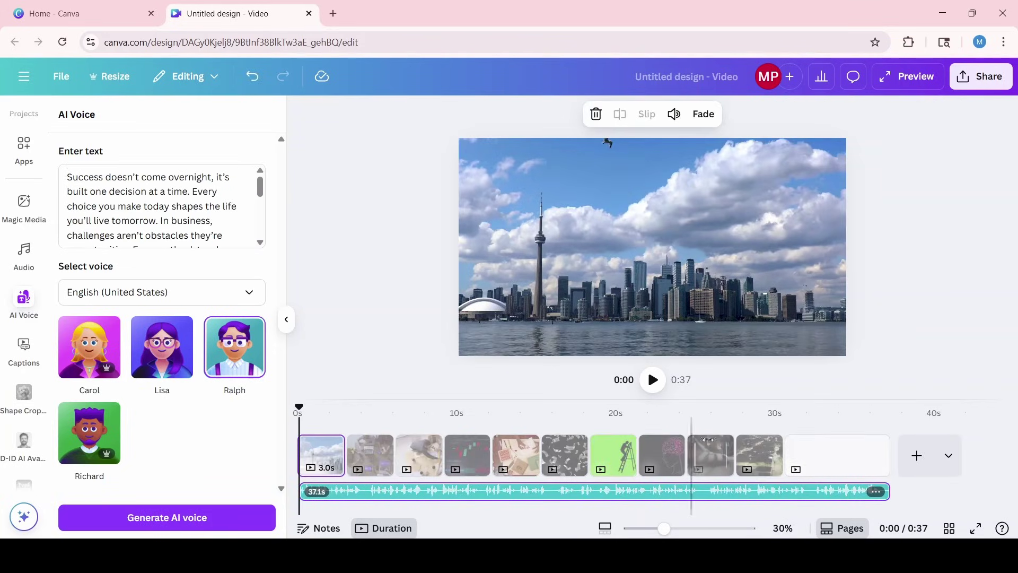
Step: Fill the last page with the handshake clip, trim it to 3 seconds, and move it before the ladder clip
{"action": "mouse_move", "coordinate": [786, 459]}
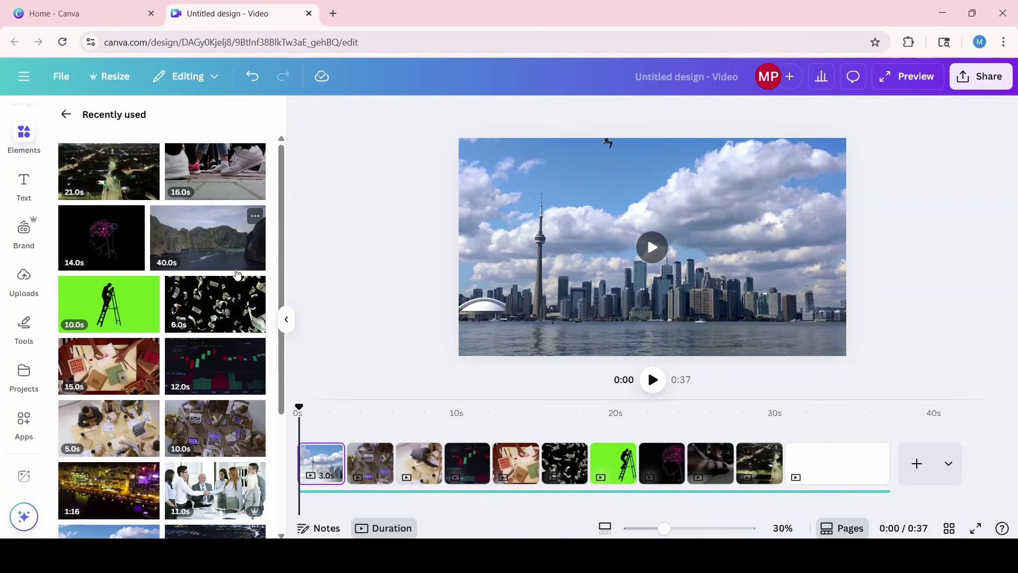
{"action": "left_click", "coordinate": [832, 464]}
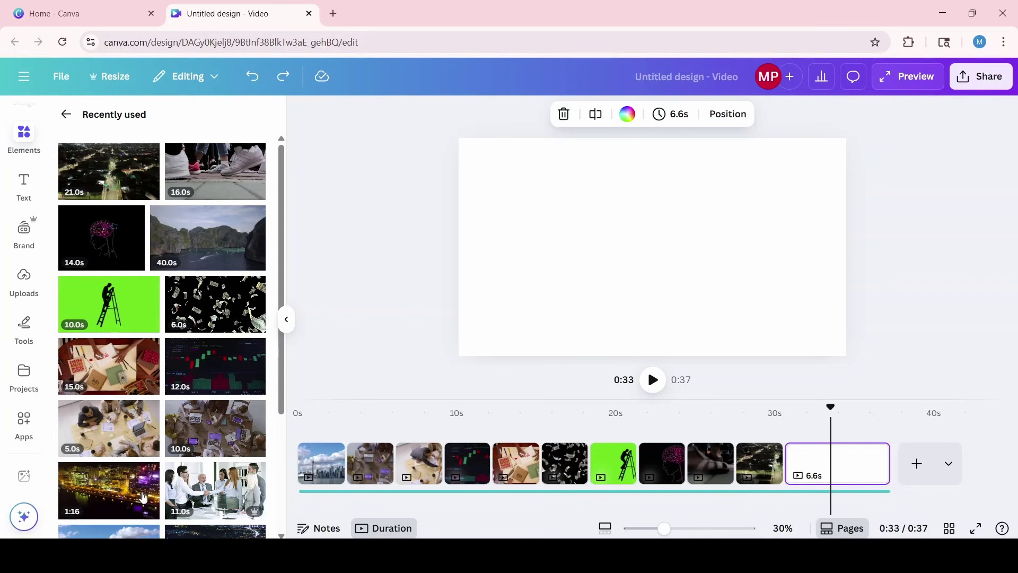
{"action": "left_click", "coordinate": [200, 480]}
{"action": "left_click_drag", "start_coordinate": [629, 235], "coordinate": [596, 214]}
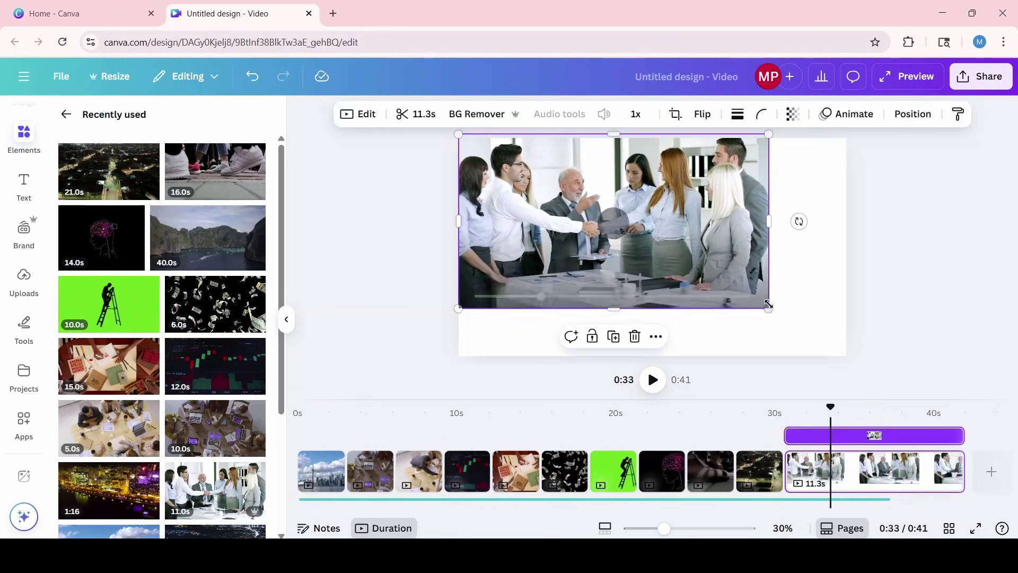
{"action": "left_click_drag", "start_coordinate": [768, 308], "coordinate": [846, 382]}
{"action": "left_click_drag", "start_coordinate": [964, 471], "coordinate": [794, 459]}
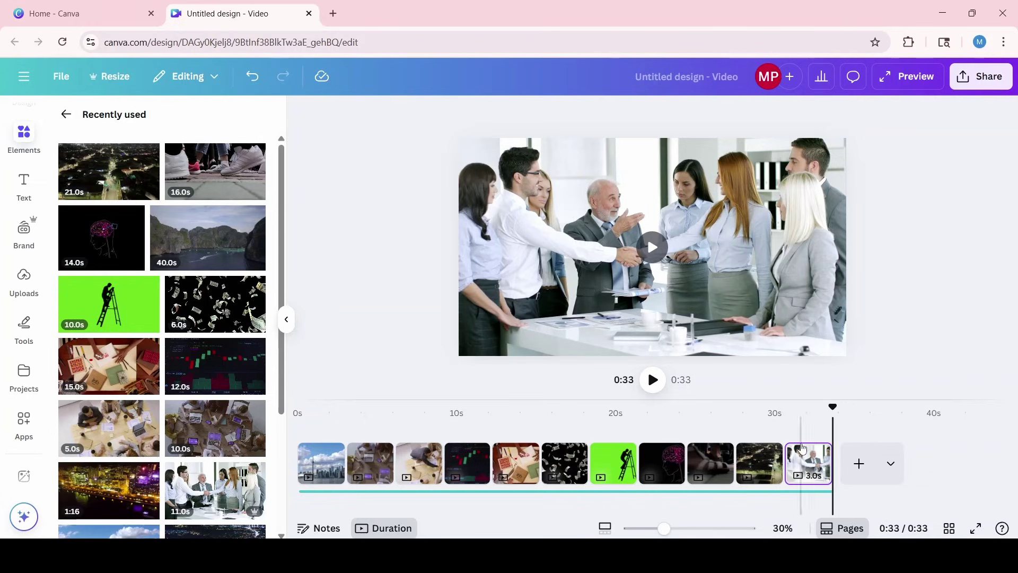
{"action": "mouse_move", "coordinate": [812, 455]}
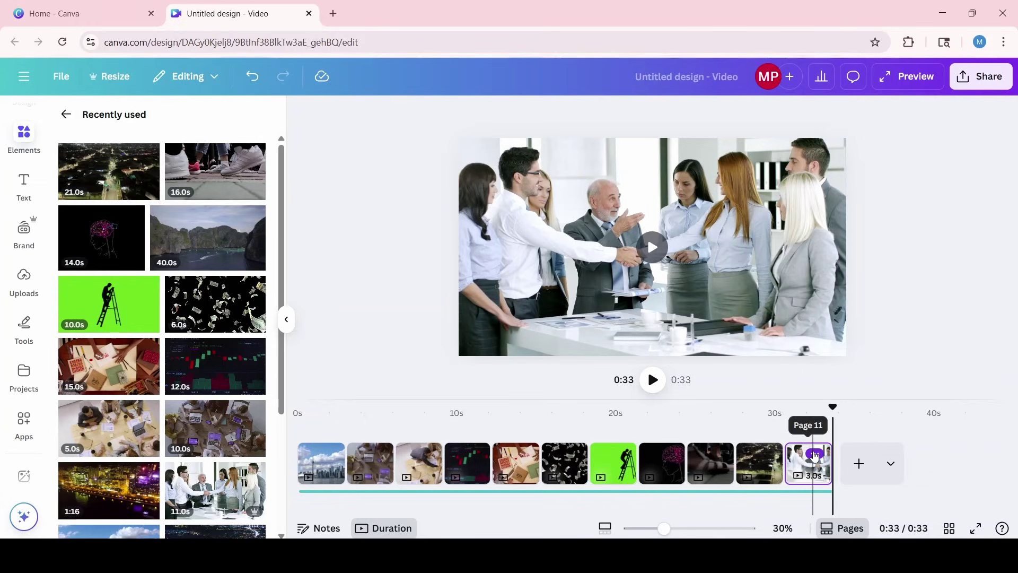
{"action": "left_click_drag", "start_coordinate": [814, 455], "coordinate": [599, 457]}
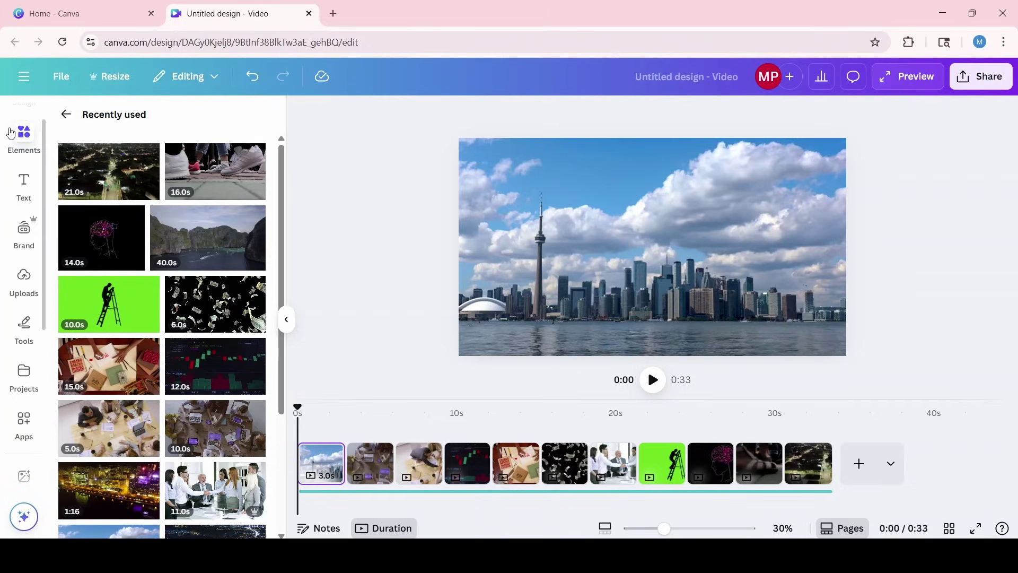
Step: Add a white 'SUCCESS 101' heading to the first page
{"action": "left_click", "coordinate": [24, 183]}
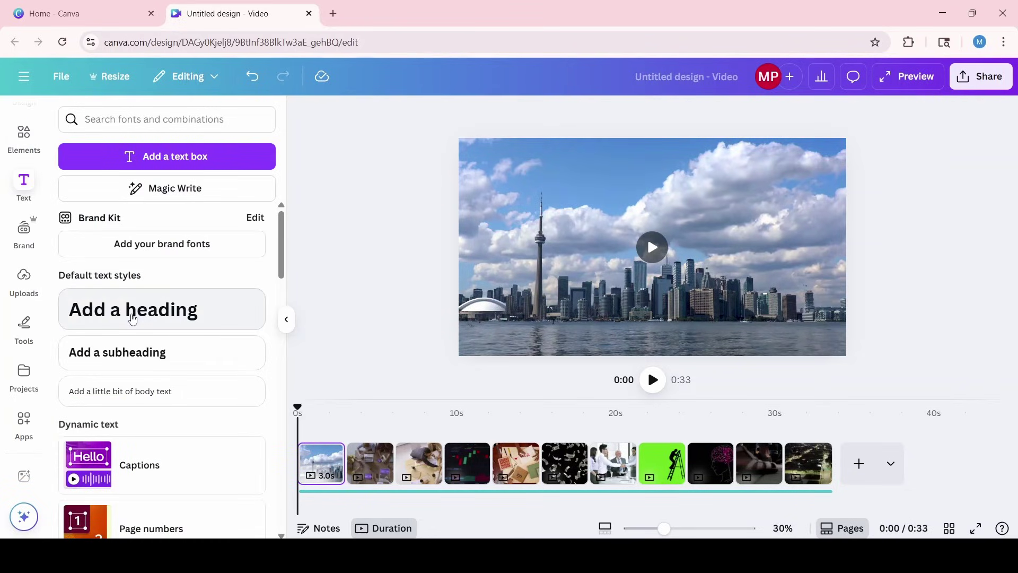
{"action": "left_click", "coordinate": [139, 312]}
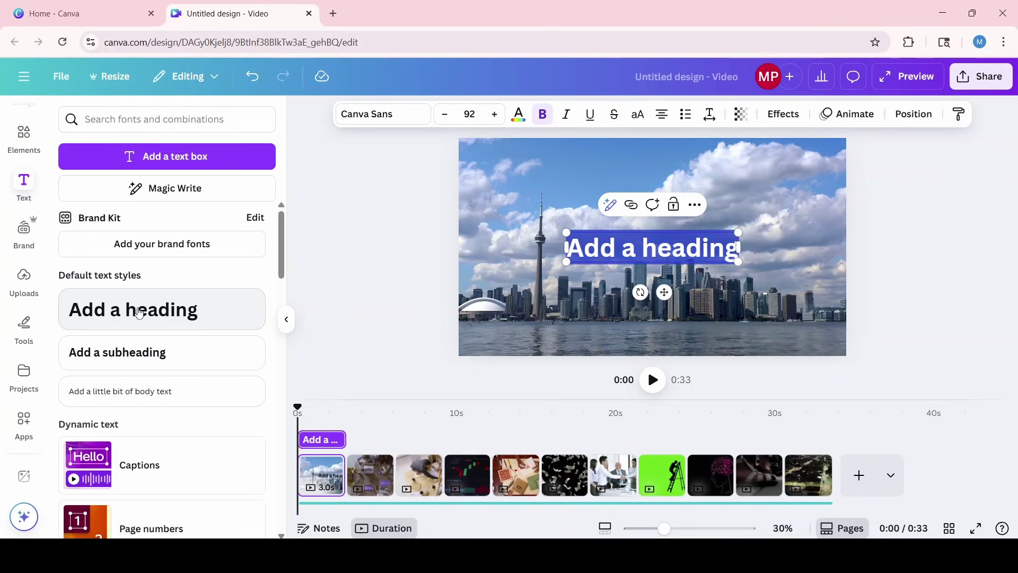
{"action": "type", "text": "SUCC"}
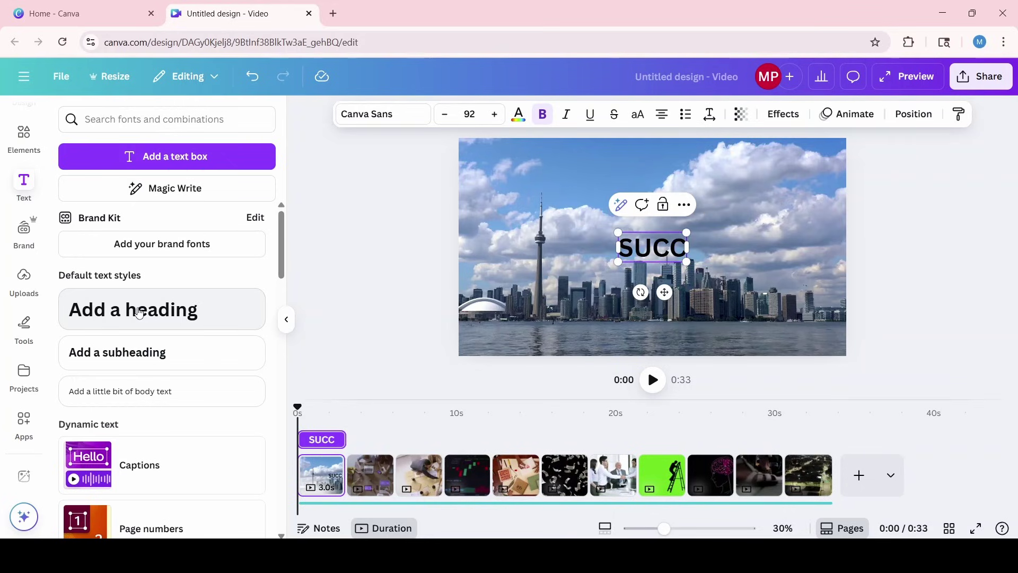
{"action": "type", "text": "ESS 101"}
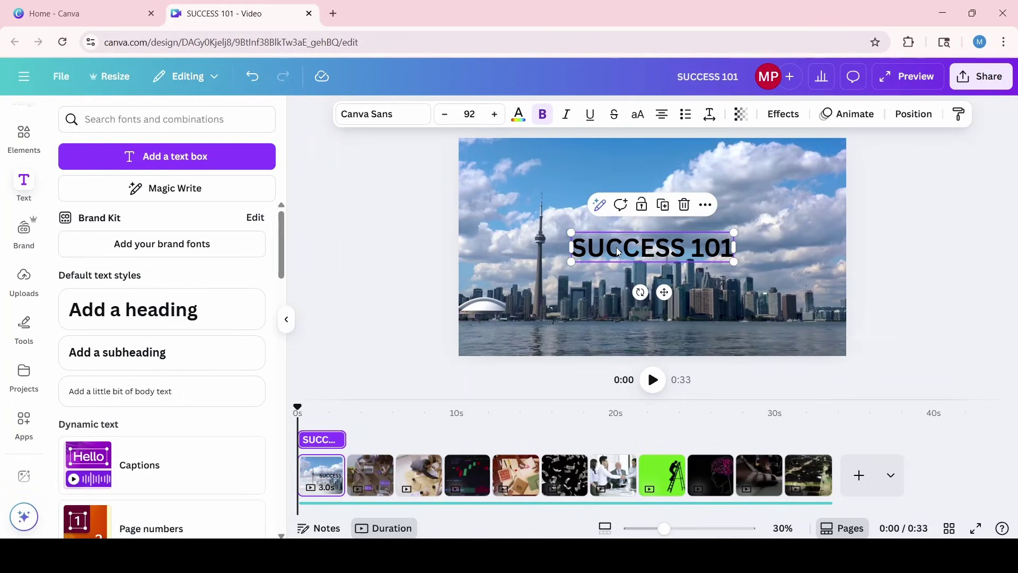
{"action": "left_click", "coordinate": [519, 116]}
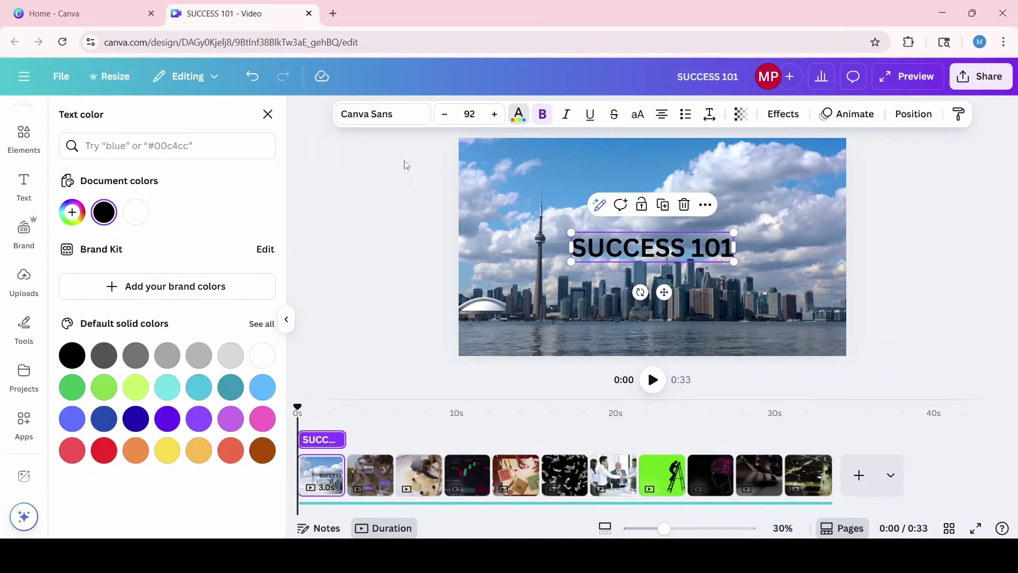
{"action": "left_click", "coordinate": [141, 217]}
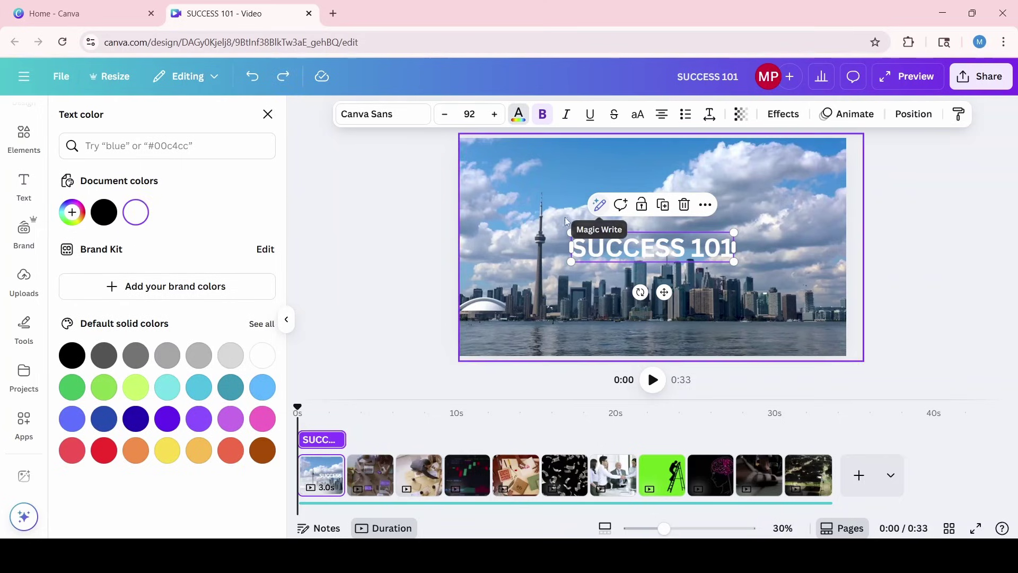
Step: Enlarge the title to font size 168 and set it in Archivo Black
{"action": "left_click_drag", "start_coordinate": [572, 232], "coordinate": [500, 218]}
{"action": "left_click", "coordinate": [495, 114]}
{"action": "left_click", "coordinate": [495, 114]}
{"action": "left_click", "coordinate": [495, 114]}
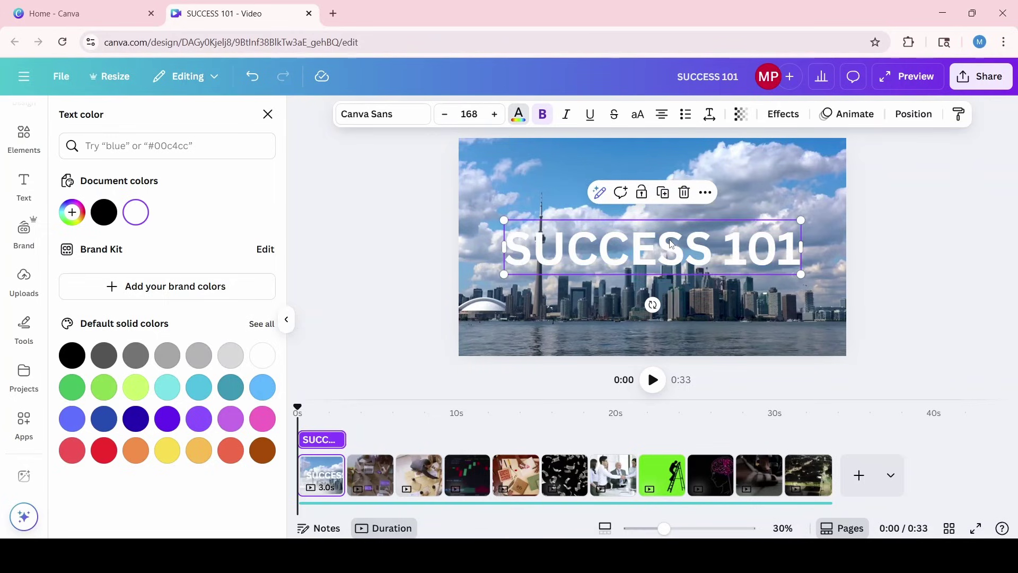
{"action": "left_click", "coordinate": [404, 117]}
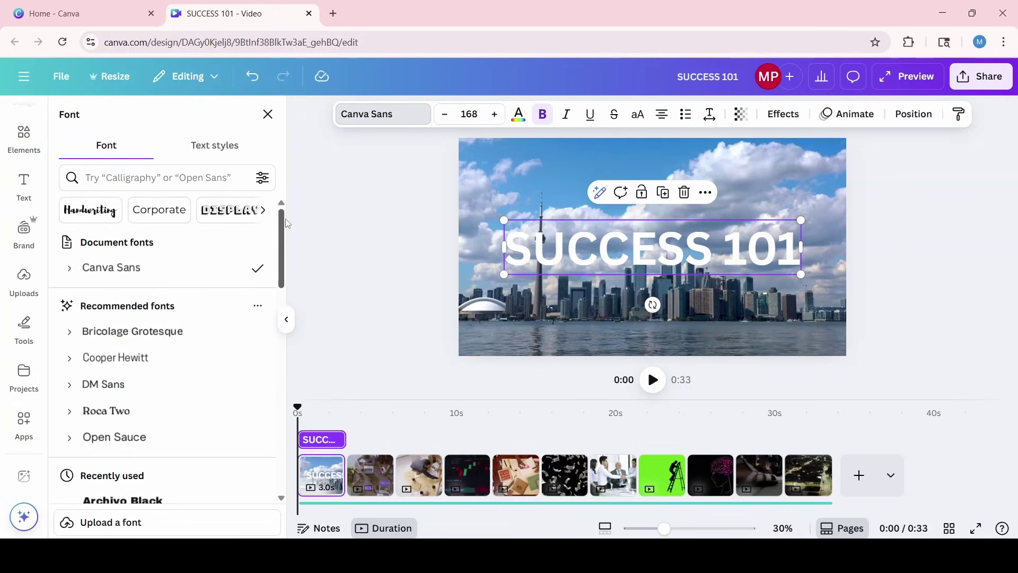
{"action": "left_click_drag", "start_coordinate": [285, 236], "coordinate": [283, 291]}
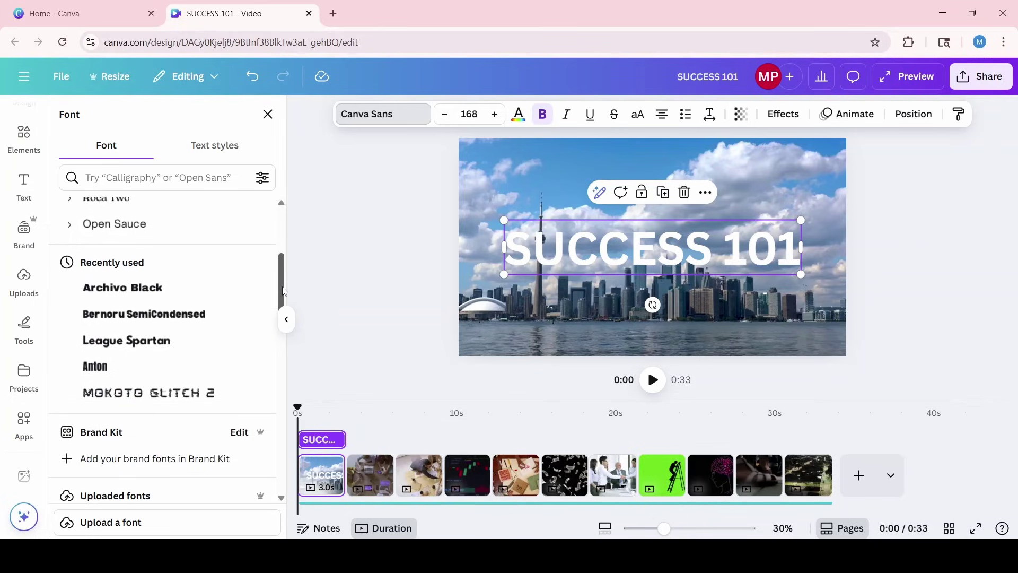
{"action": "left_click", "coordinate": [145, 292]}
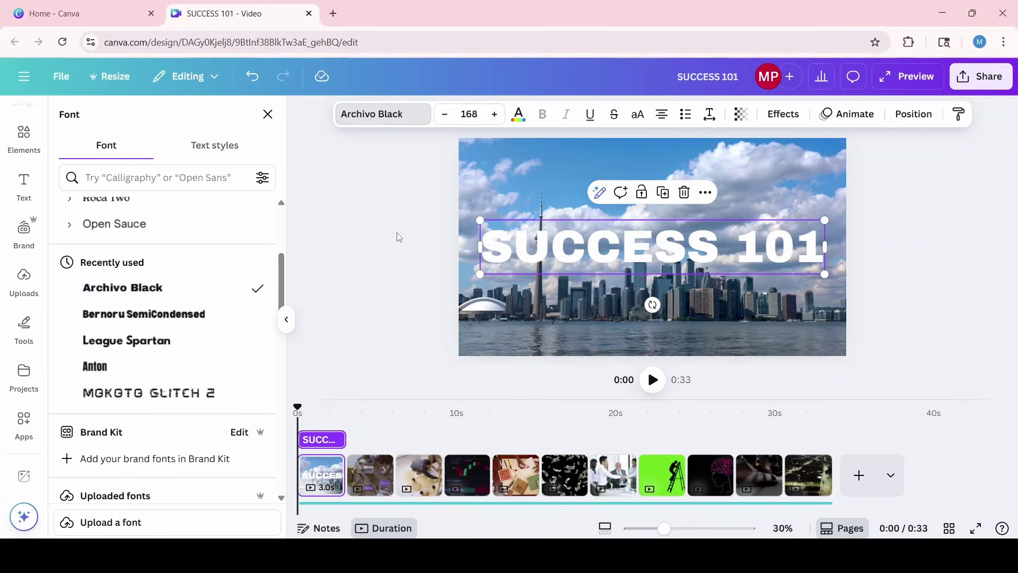
{"action": "key", "text": "Escape"}
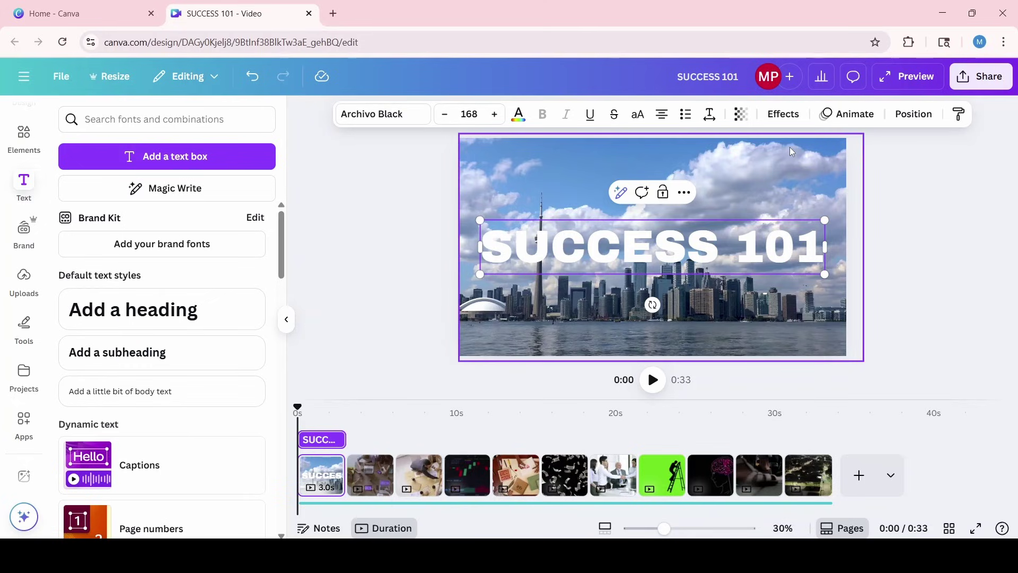
Step: Try text effect styles on the title, settling on Splice
{"action": "left_click", "coordinate": [786, 113]}
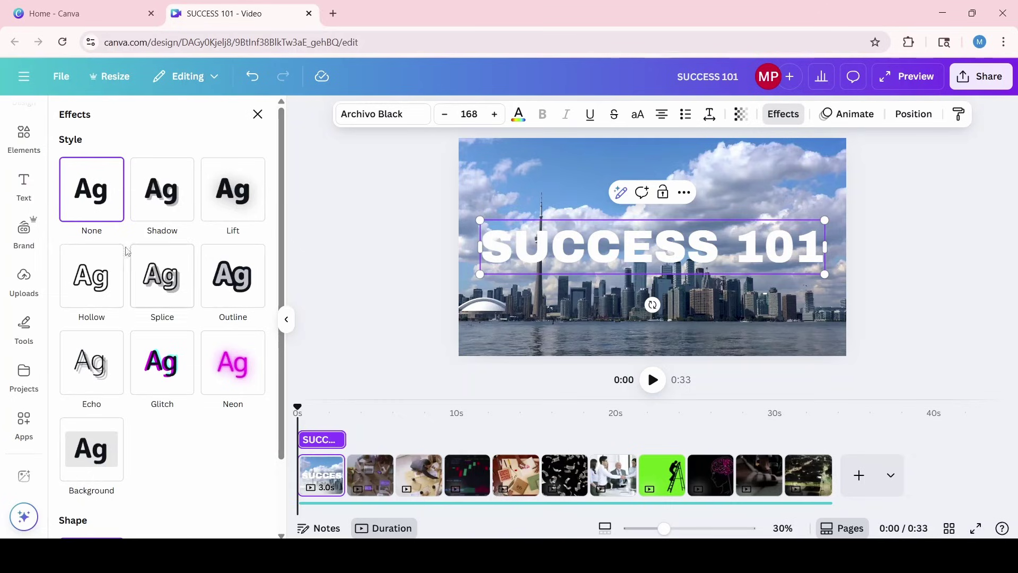
{"action": "left_click", "coordinate": [162, 288]}
{"action": "left_click", "coordinate": [232, 276]}
{"action": "left_click", "coordinate": [162, 275]}
{"action": "key", "text": "Escape"}
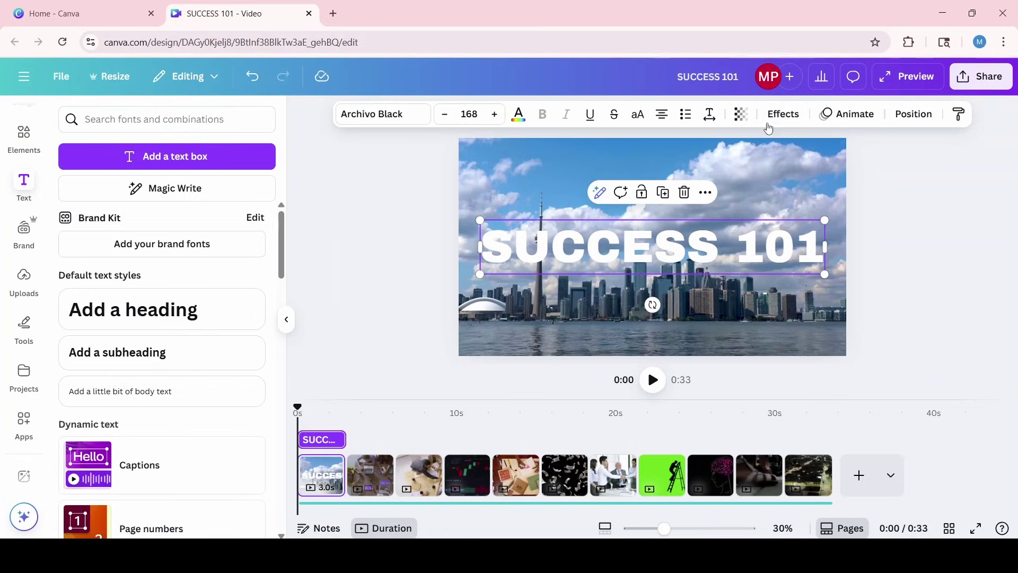
Step: Give the SUCCESS 101 title the Typewriter animation
{"action": "left_click", "coordinate": [849, 118]}
{"action": "left_click", "coordinate": [233, 358]}
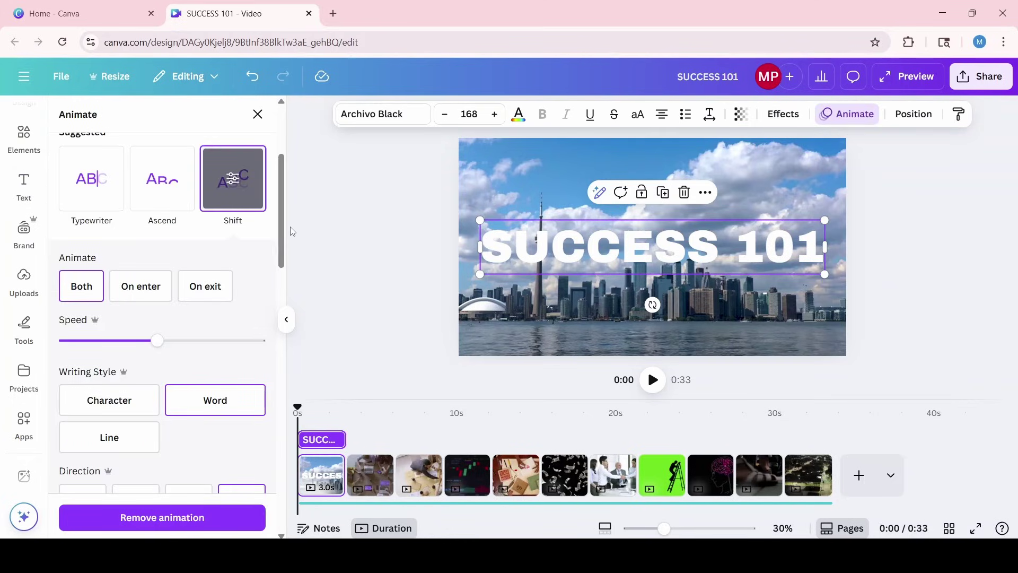
{"action": "scroll", "coordinate": [270, 201], "scroll_direction": "up", "scroll_amount": 3}
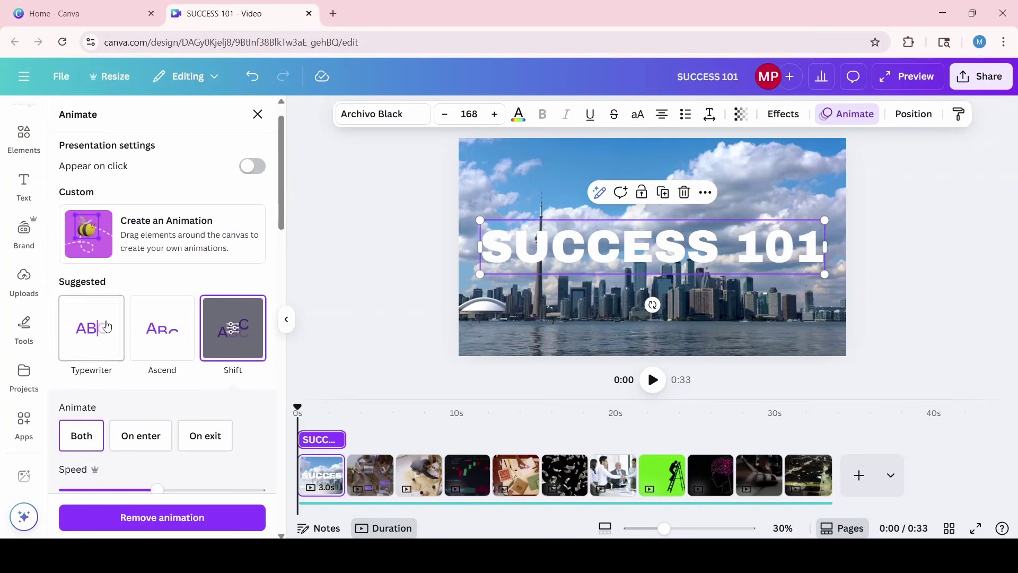
{"action": "left_click", "coordinate": [107, 326]}
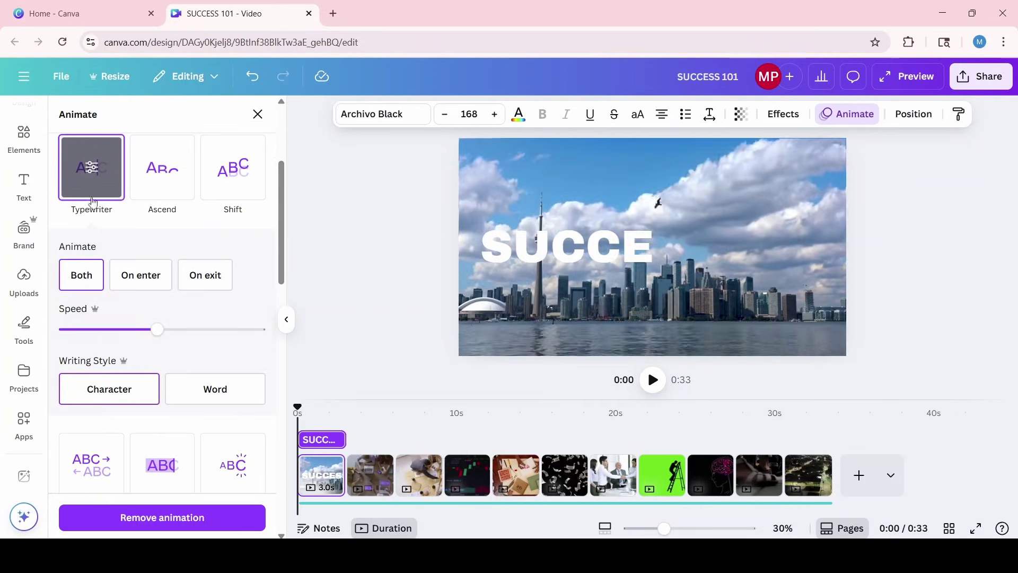
{"action": "left_click", "coordinate": [257, 113]}
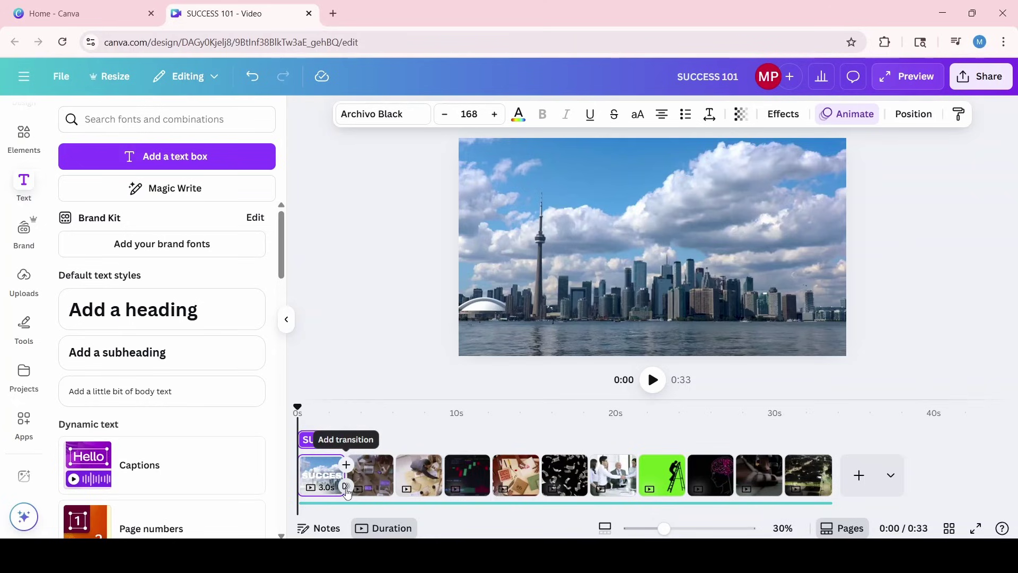
Step: Insert a 0.5-second Dissolve transition between the skyline page and the second clip
{"action": "left_click", "coordinate": [346, 487]}
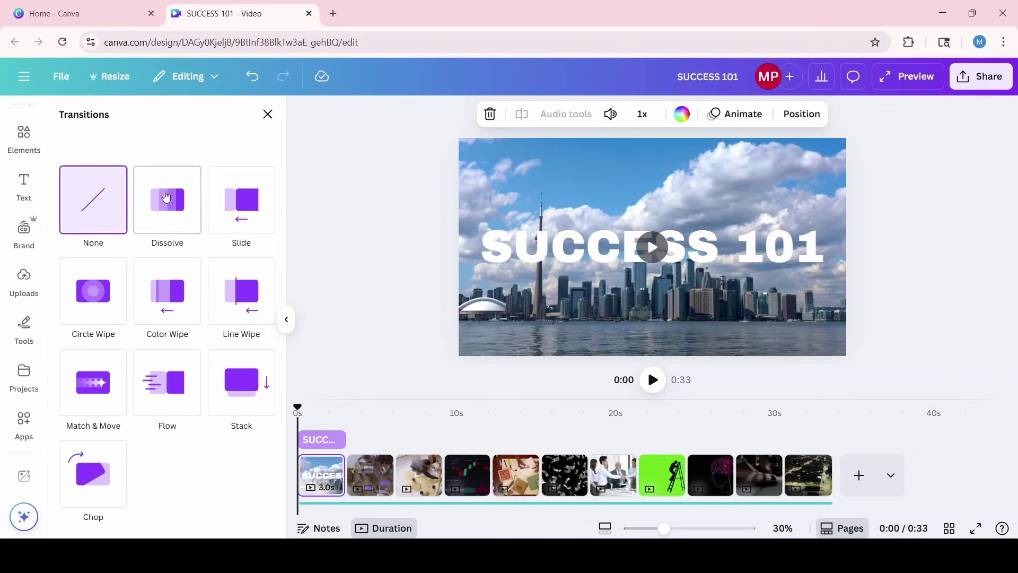
{"action": "left_click", "coordinate": [168, 198]}
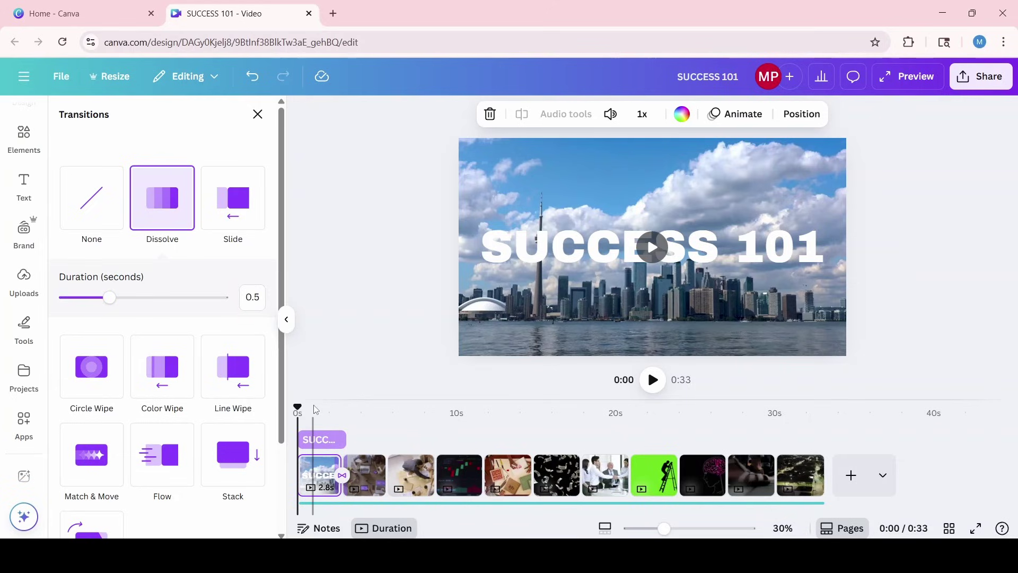
Step: Export all 11 pages of the 0:33 SUCCESS 101 video as a 1080p MP4 download
{"action": "left_click", "coordinate": [989, 84]}
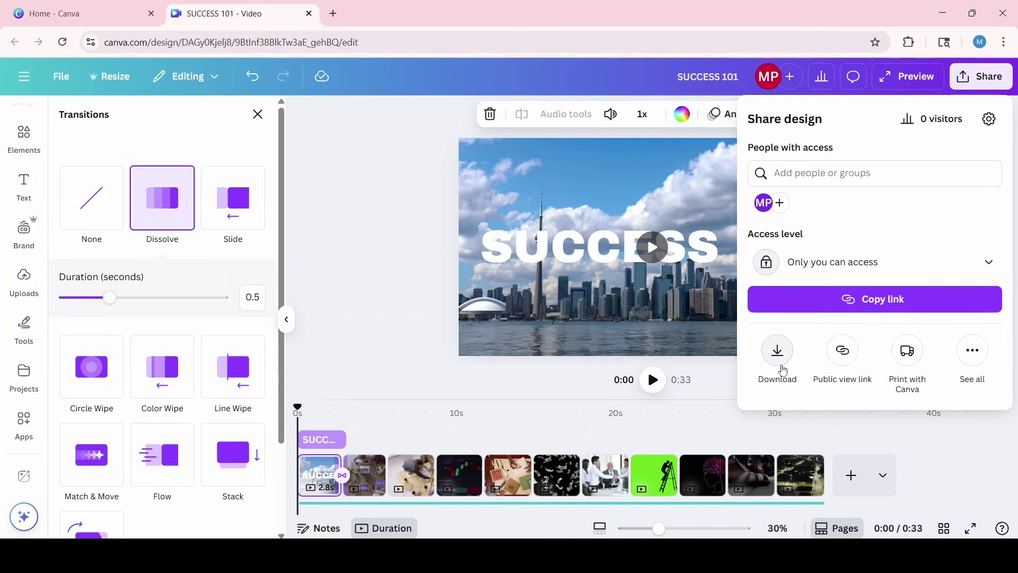
{"action": "left_click", "coordinate": [776, 357]}
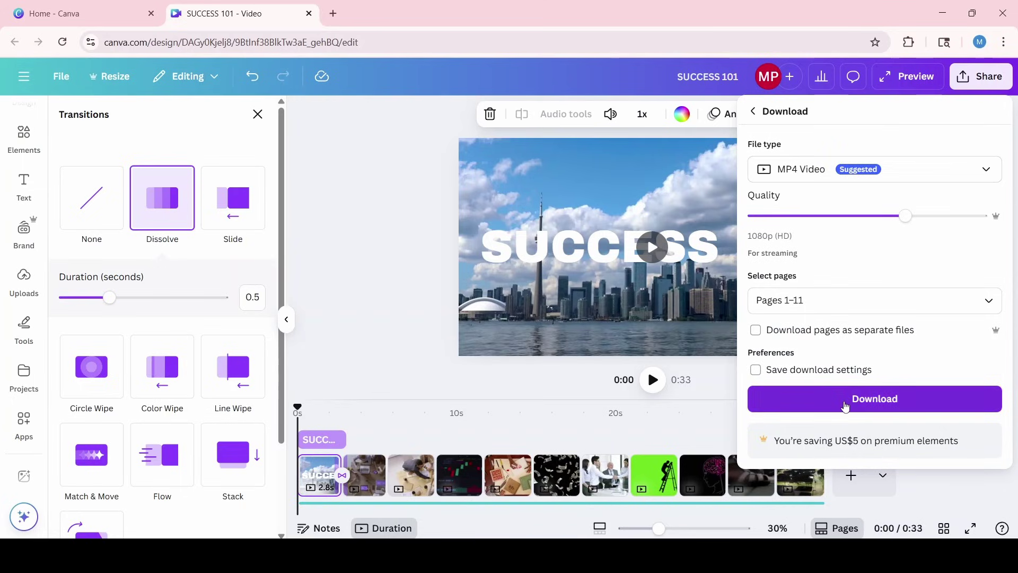
{"action": "left_click", "coordinate": [846, 402]}
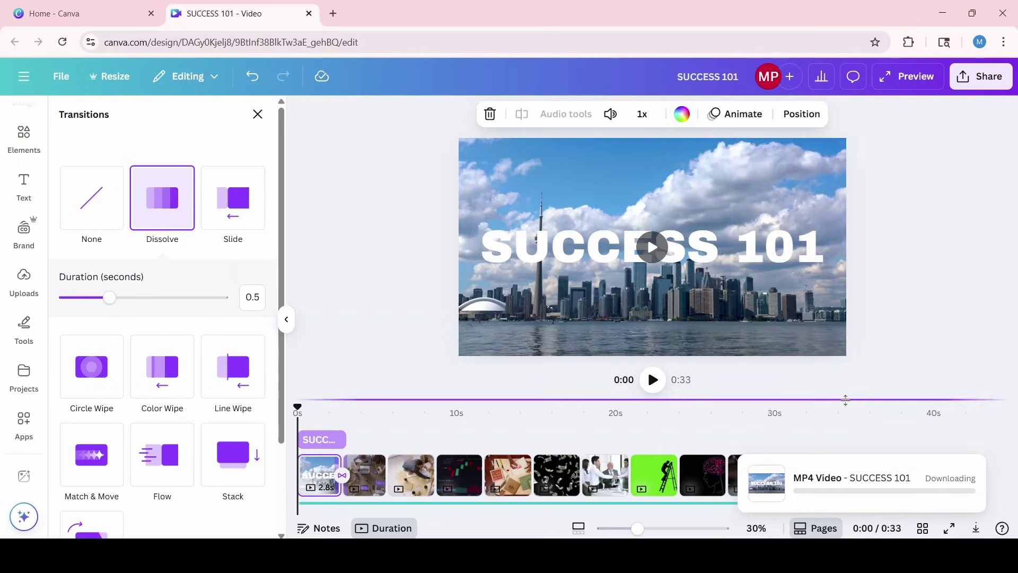